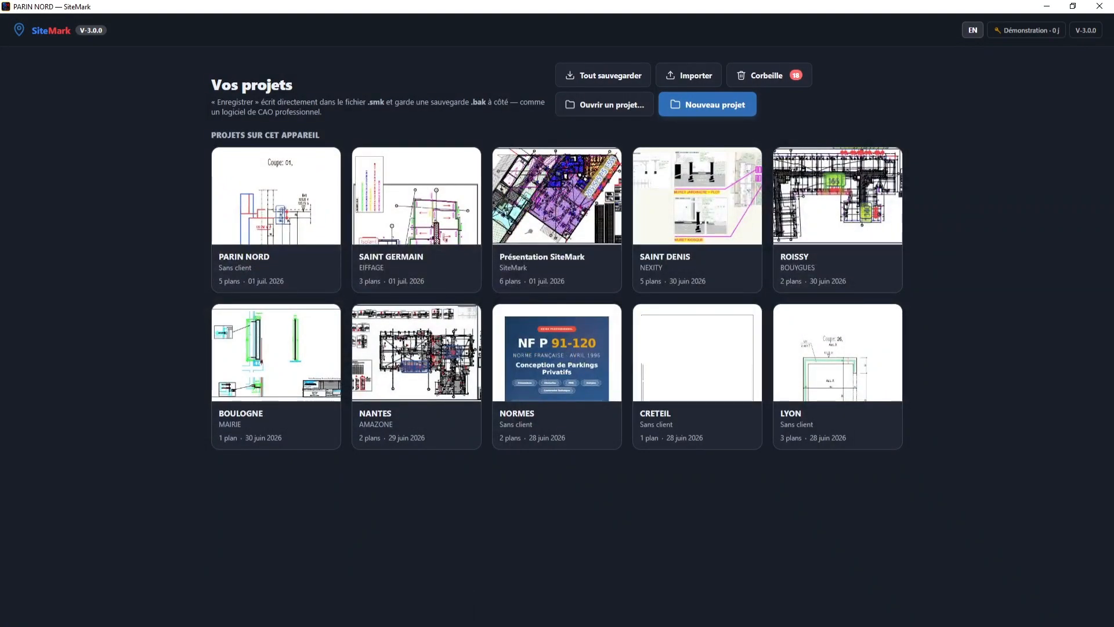
# - Switch to the browser showing the Fieldwire floor plan and display the plan in full screen
pyautogui.moveTo(409, 626)
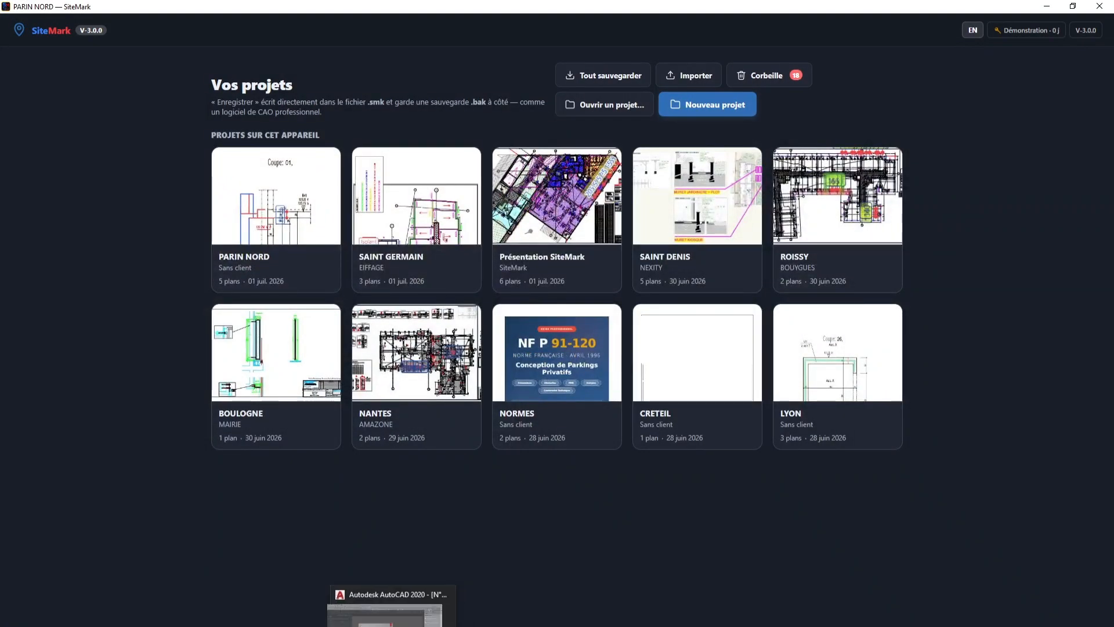
pyautogui.moveTo(352, 626)
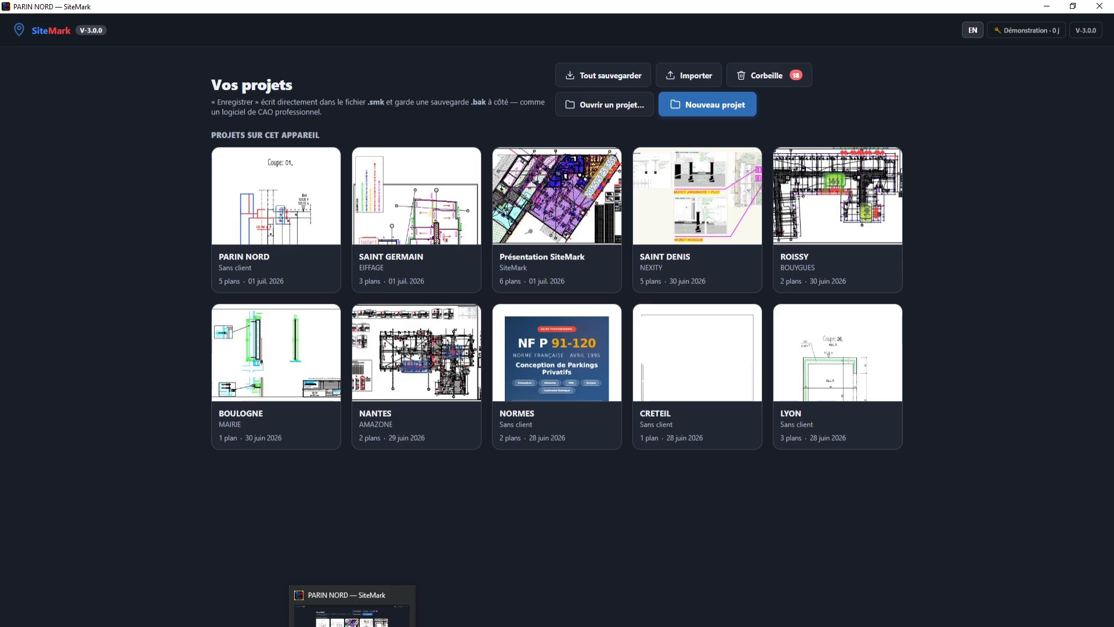
pyautogui.moveTo(267, 626)
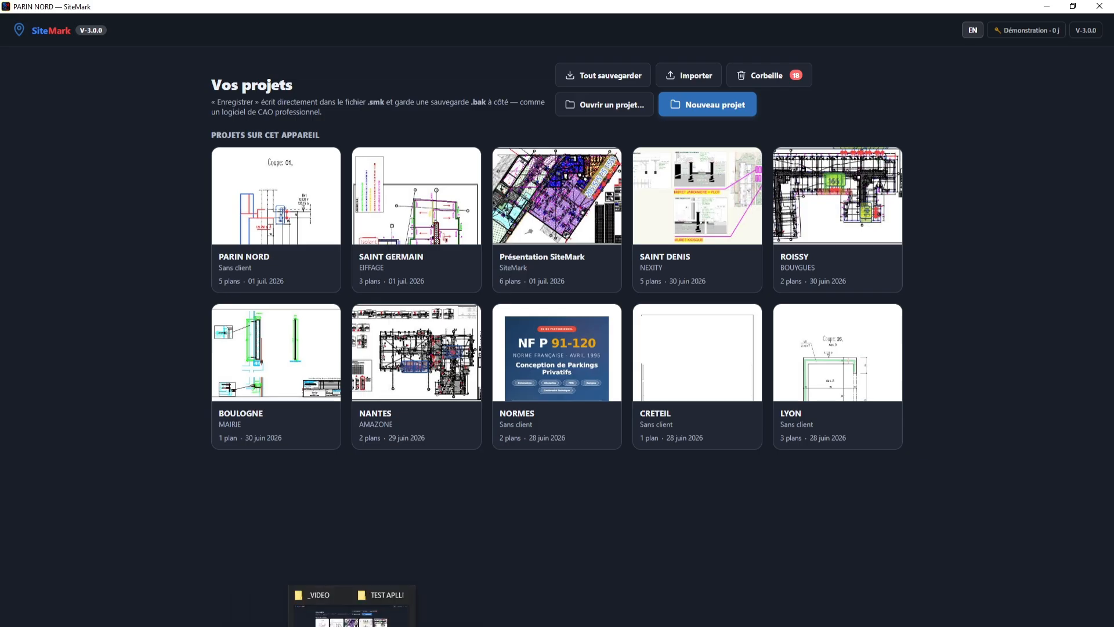
pyautogui.click(274, 626)
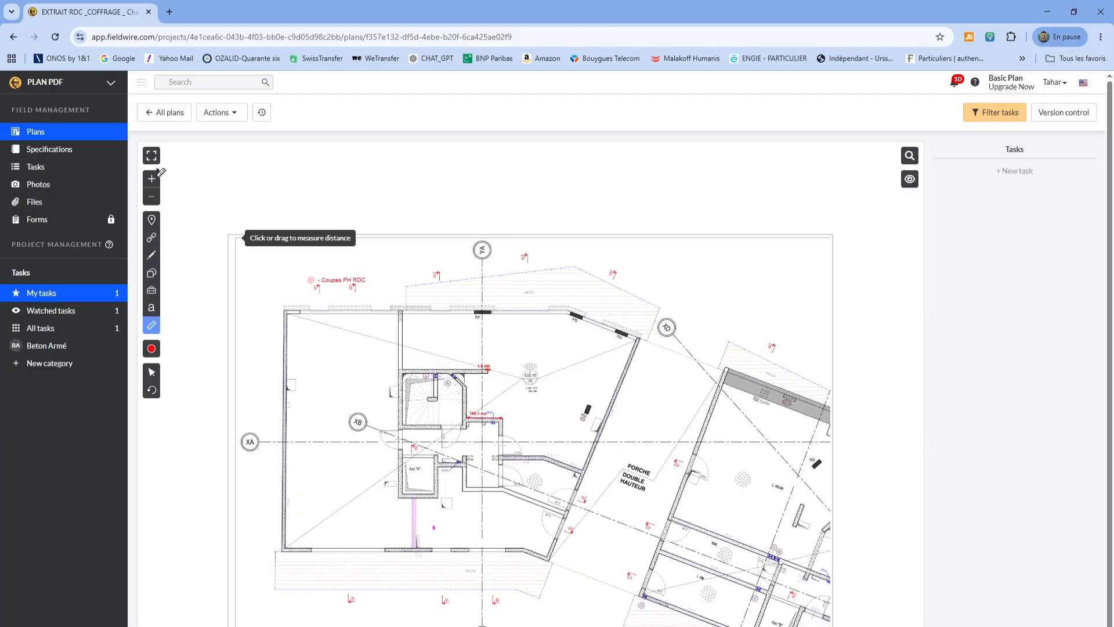
pyautogui.click(151, 155)
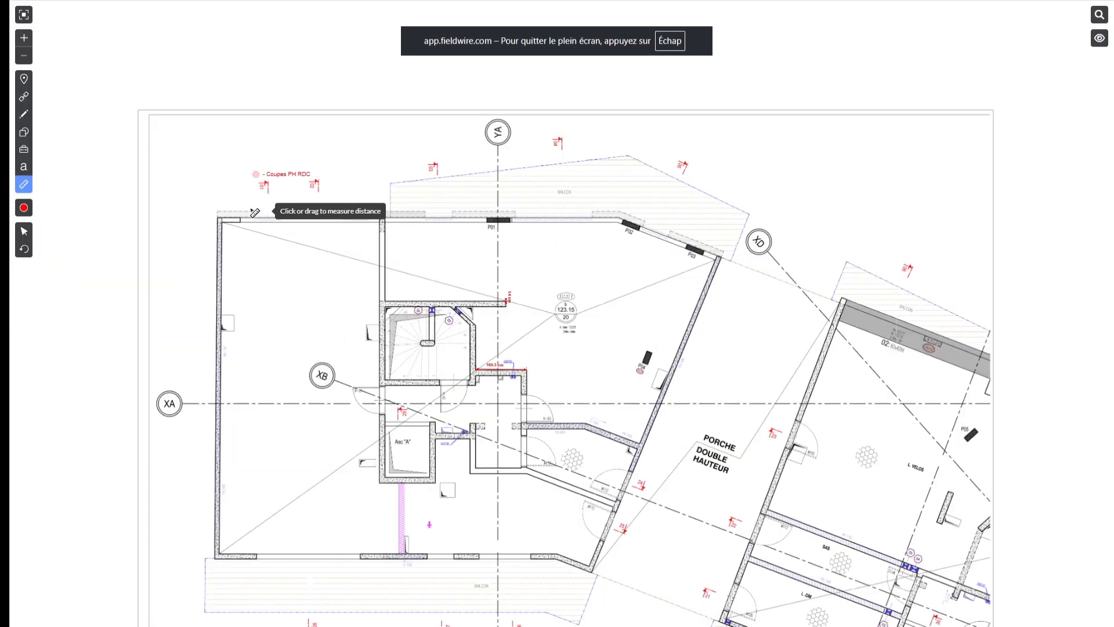
# - Measure a short distance across axis YA on the upper edge of the wall above the staircase
pyautogui.click(26, 189)
pyautogui.scroll(10, 505, 299)
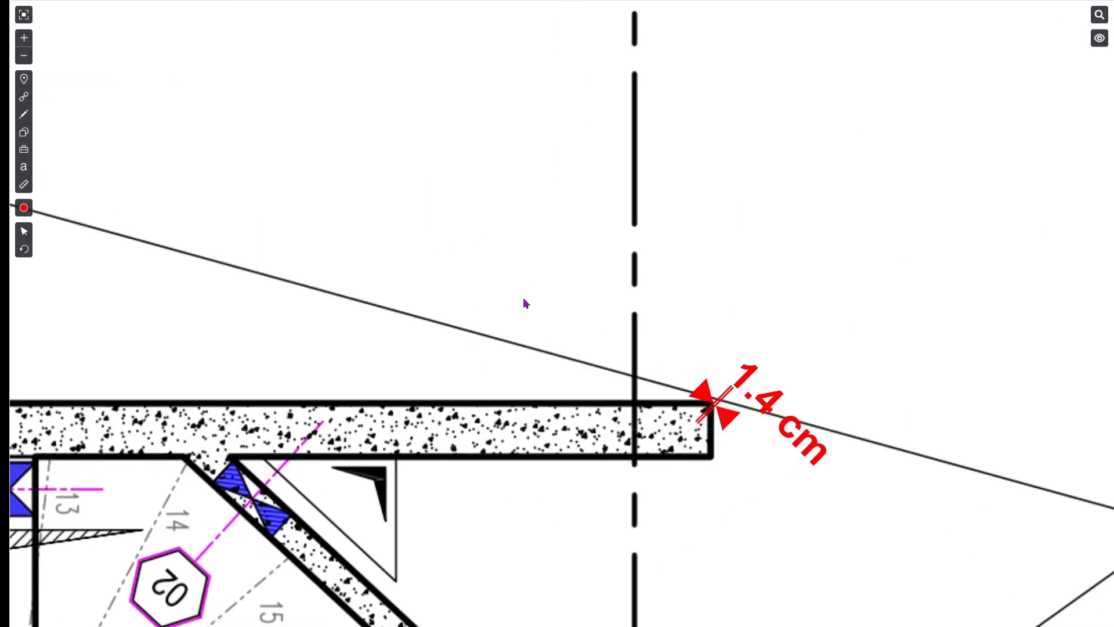
pyautogui.scroll(-6, 731, 458)
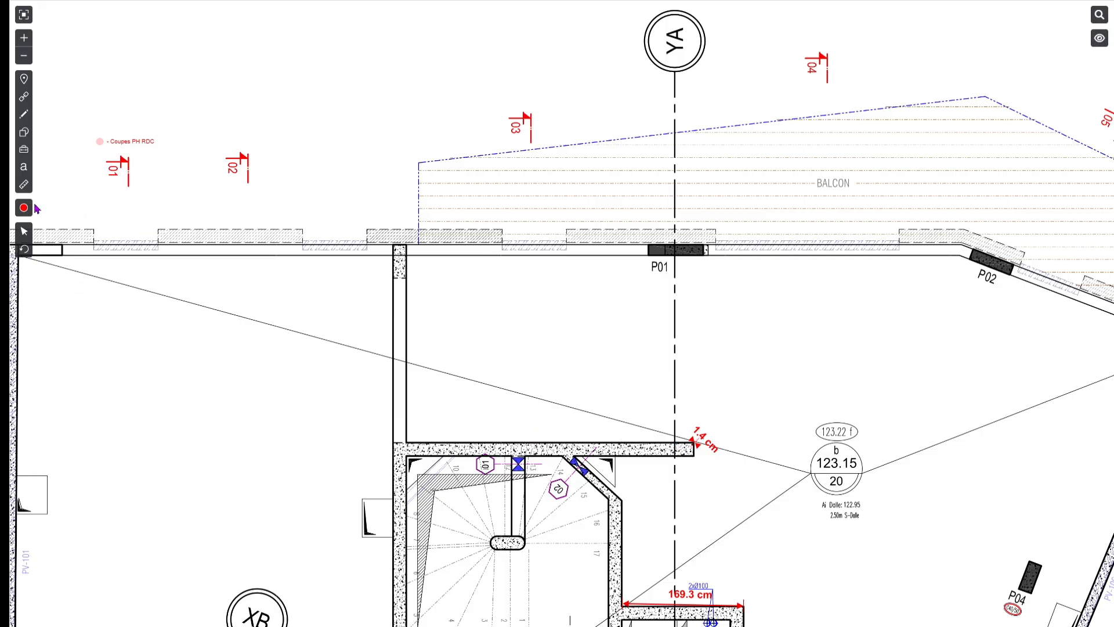
pyautogui.click(23, 184)
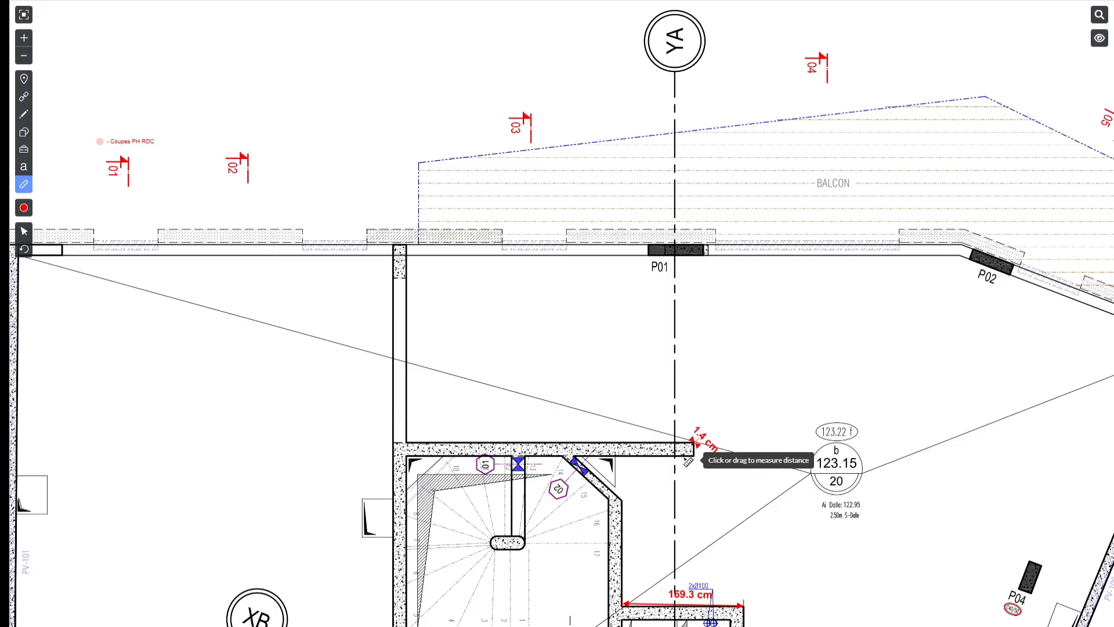
pyautogui.scroll(10, 672, 453)
pyautogui.moveTo(712, 348); pyautogui.dragTo(719, 348)
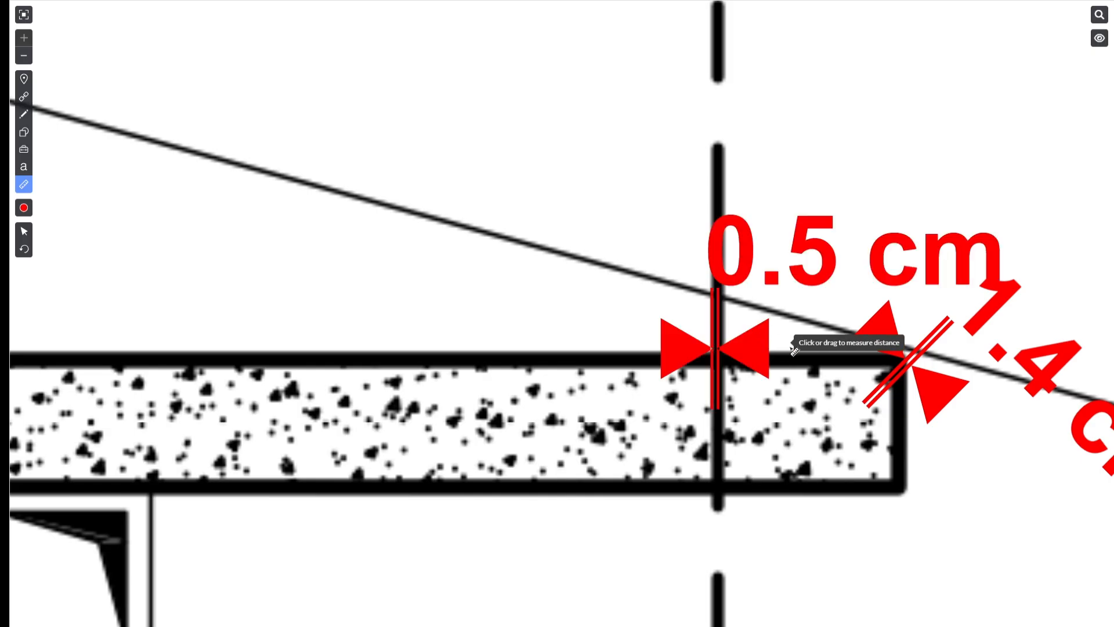
# - Measure a short distance at the inner corner where the staircase's diagonal wall meets the vertical wall
pyautogui.scroll(-6, 792, 349)
pyautogui.scroll(5, 749, 307)
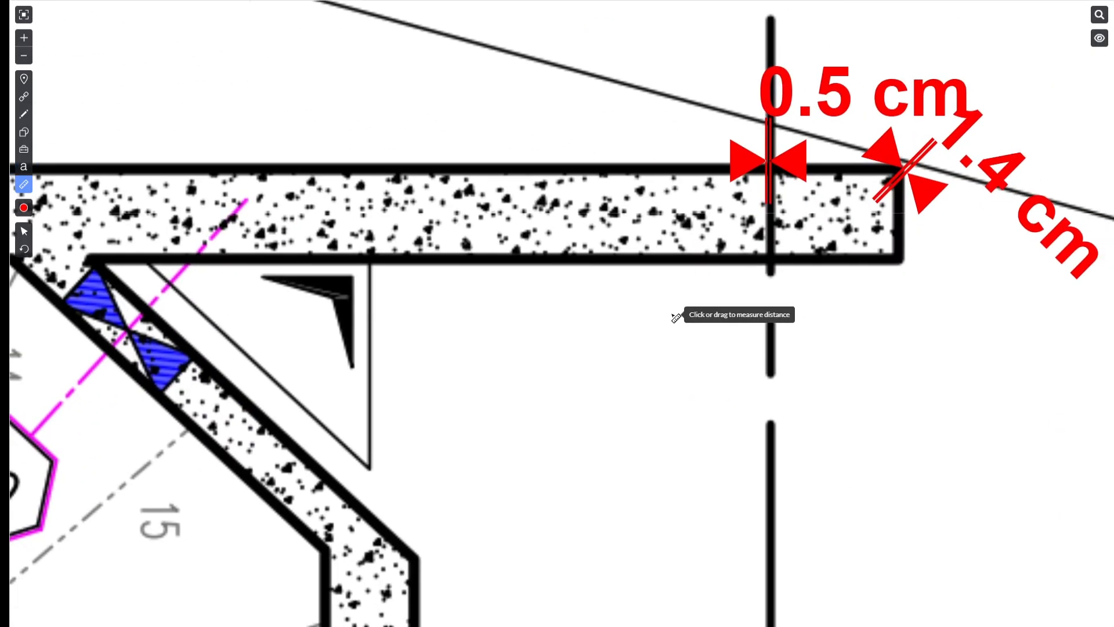
pyautogui.scroll(-8, 675, 316)
pyautogui.scroll(9, 667, 523)
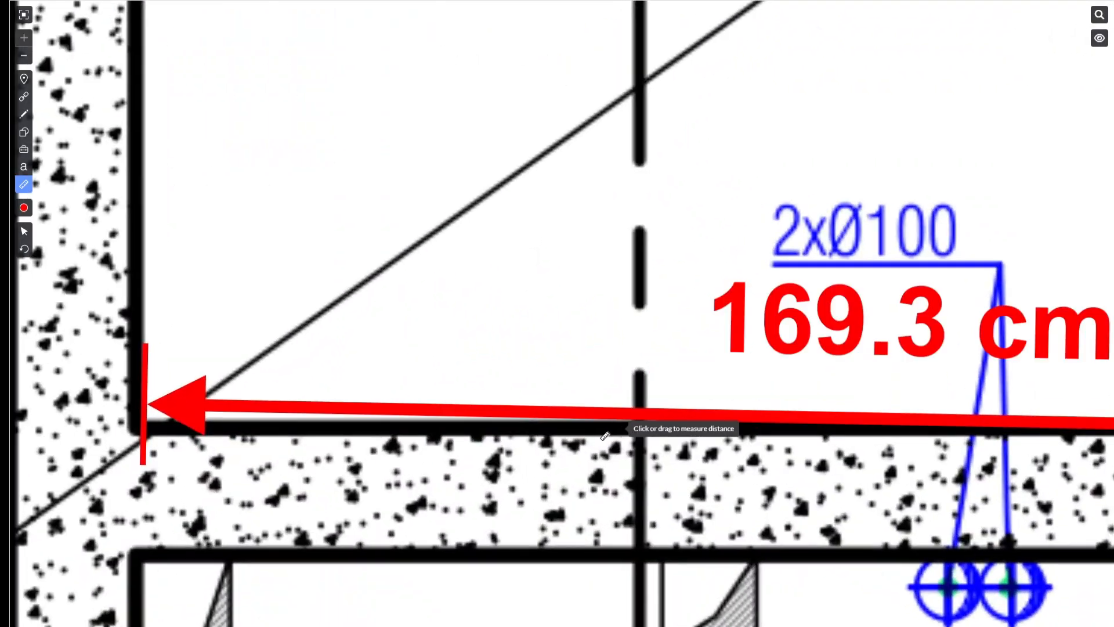
pyautogui.scroll(-8, 605, 436)
pyautogui.scroll(9, 582, 413)
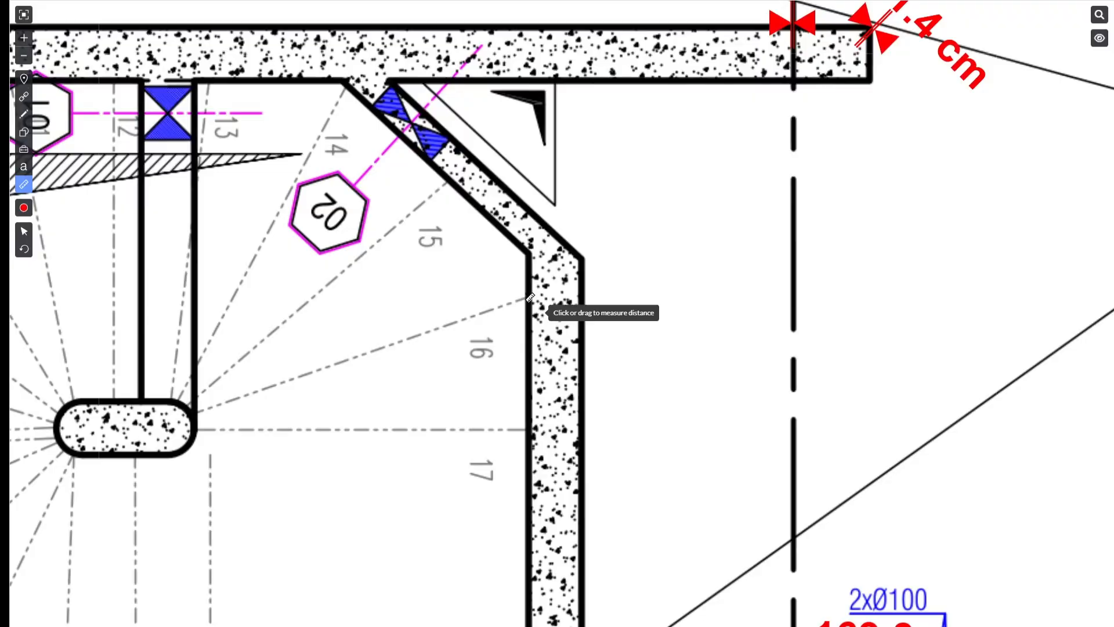
pyautogui.click(531, 266)
# - Measure the inner face of the staircase's vertical wall from its lower corner up to the diagonal wall
pyautogui.scroll(-8, 531, 290)
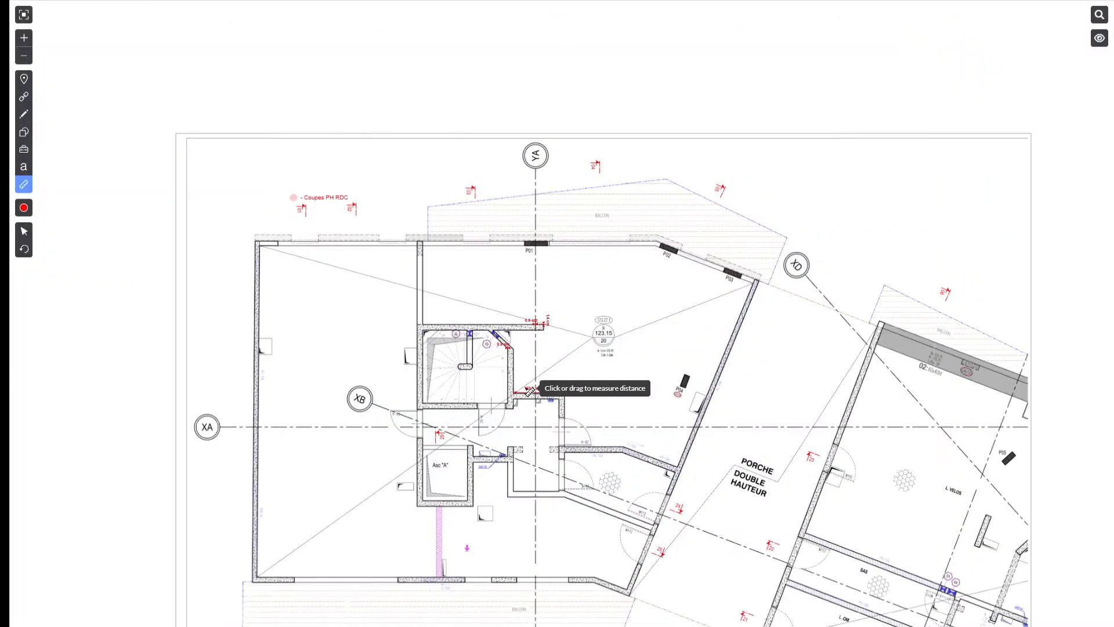
pyautogui.scroll(9, 502, 375)
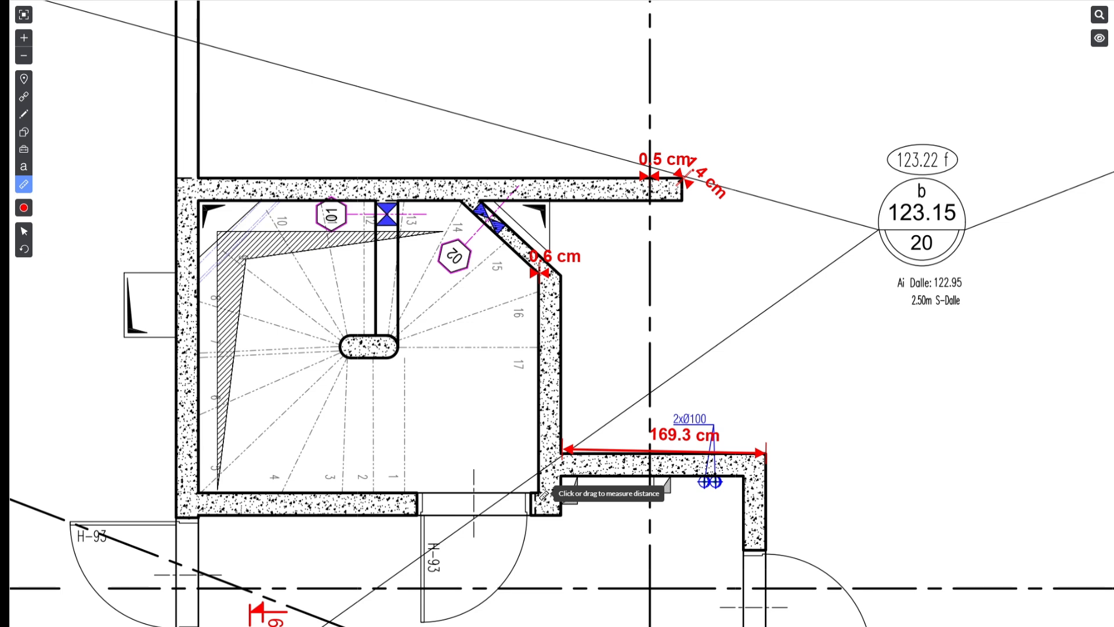
pyautogui.click(543, 494)
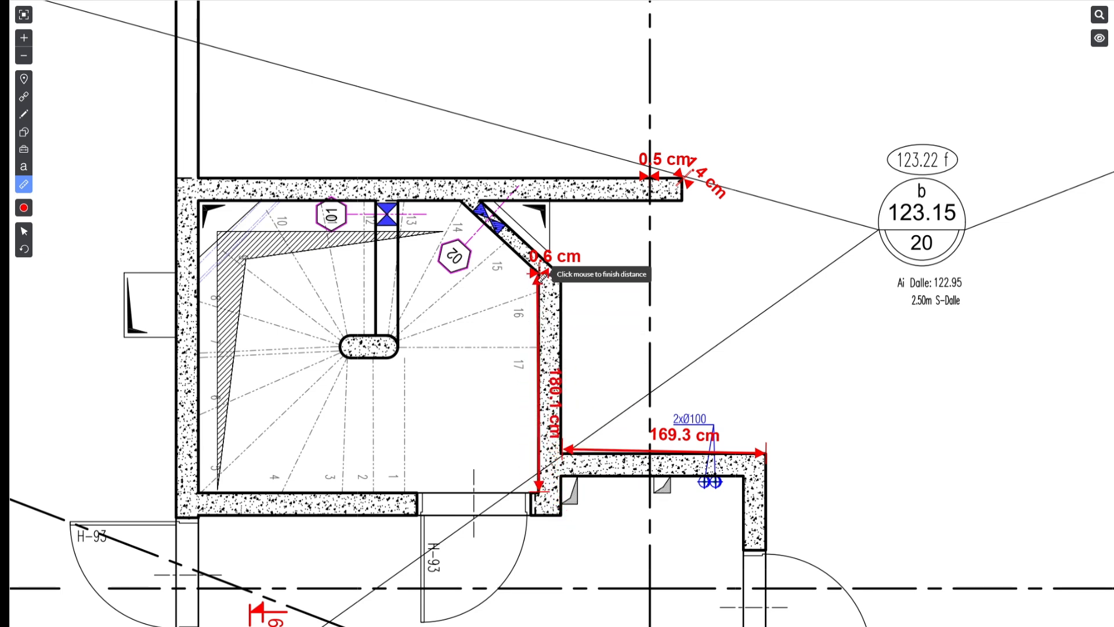
pyautogui.click(539, 275)
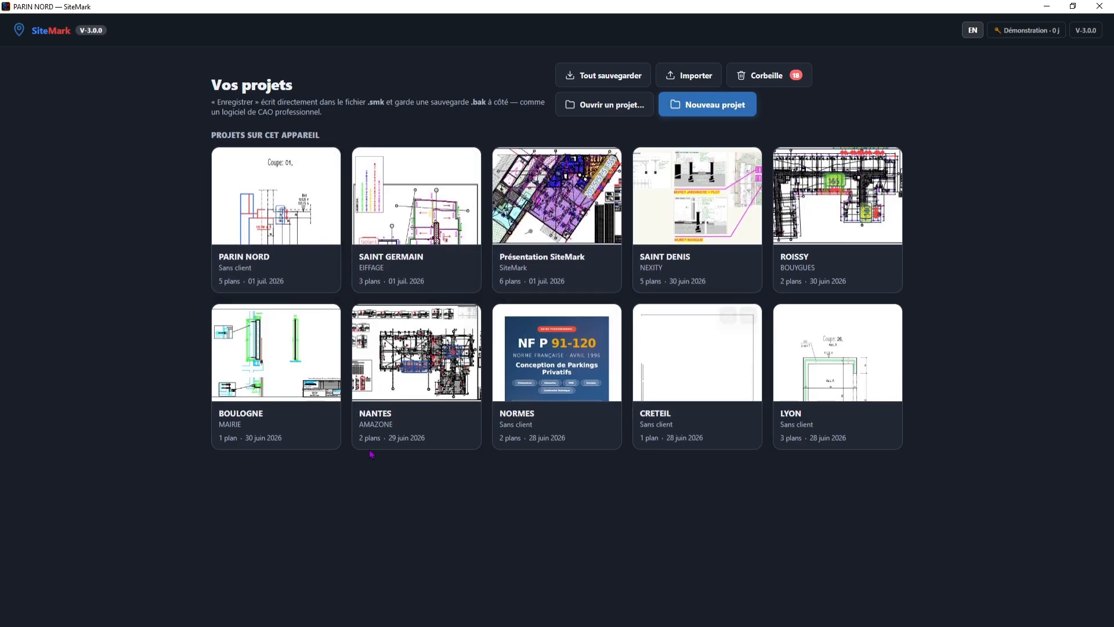
# - Create a new project named "Vidéo Youtube" with "A" as the client
pyautogui.click(704, 108)
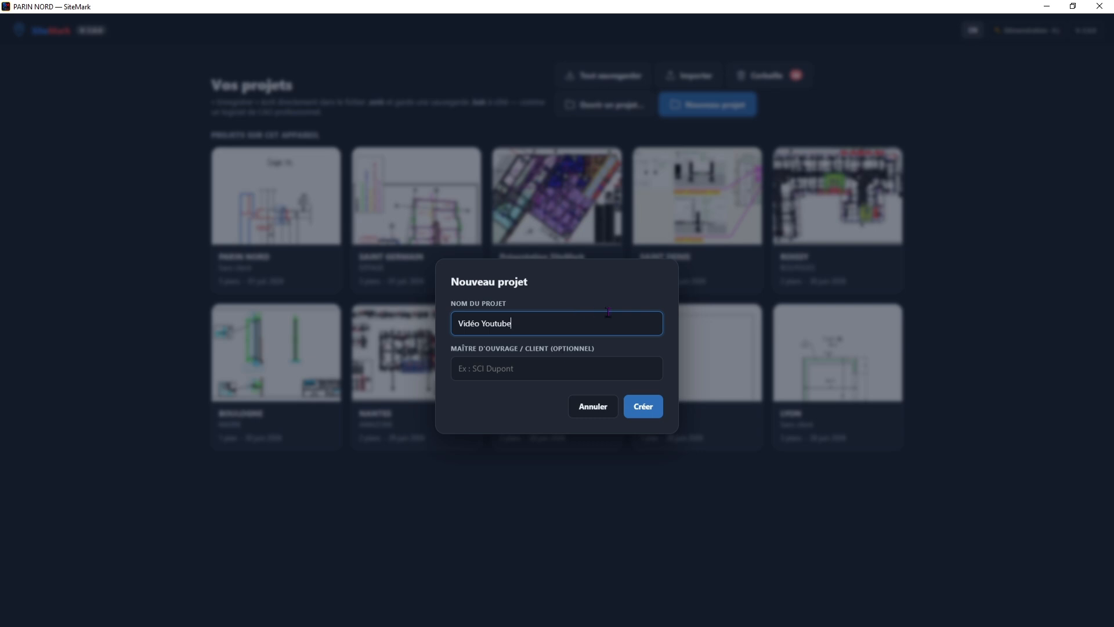
pyautogui.click(506, 368)
pyautogui.write('A')
pyautogui.click(642, 409)
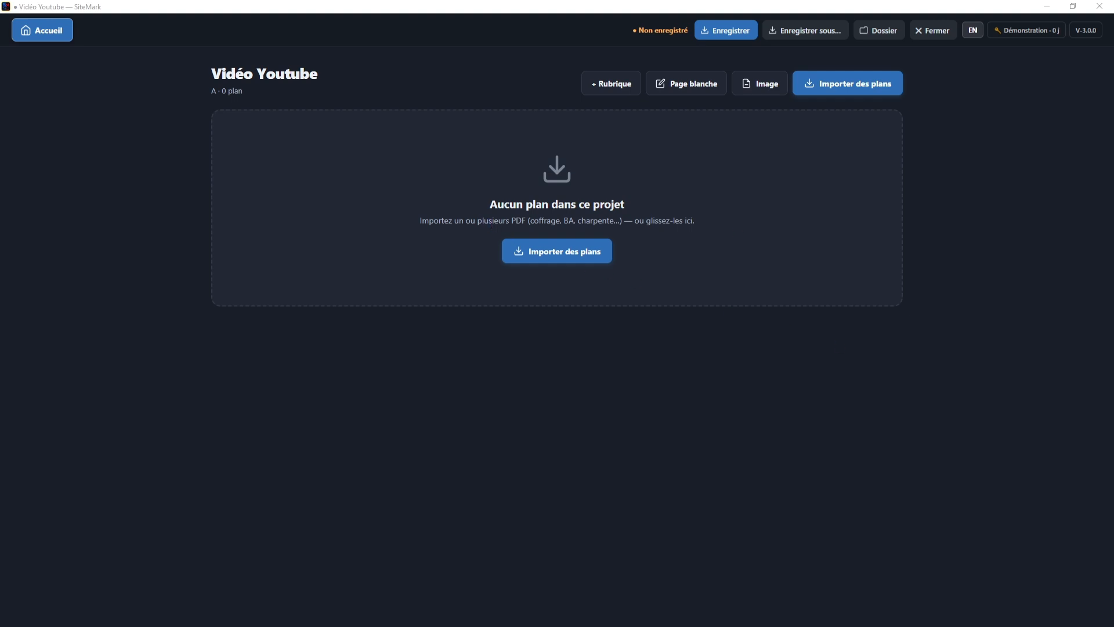
# - Import the N°312-PK parkings plan and the N°313 foundation sections plan into the project and classify both under Coffrage
pyautogui.moveTo(1079, 403); pyautogui.dragTo(548, 250)
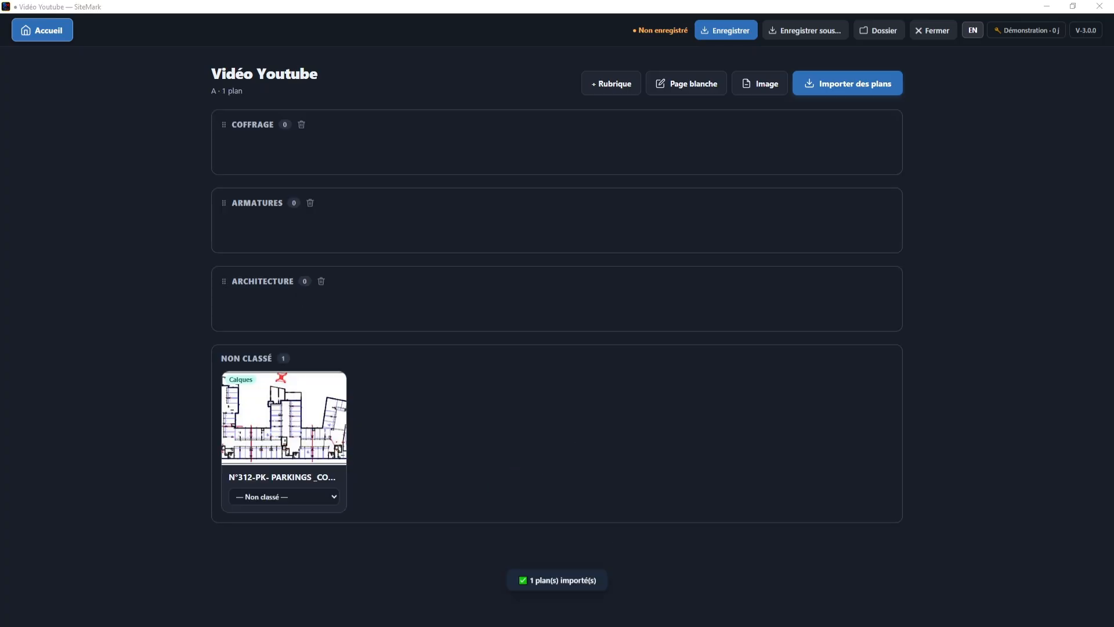
pyautogui.moveTo(1111, 429); pyautogui.dragTo(682, 462)
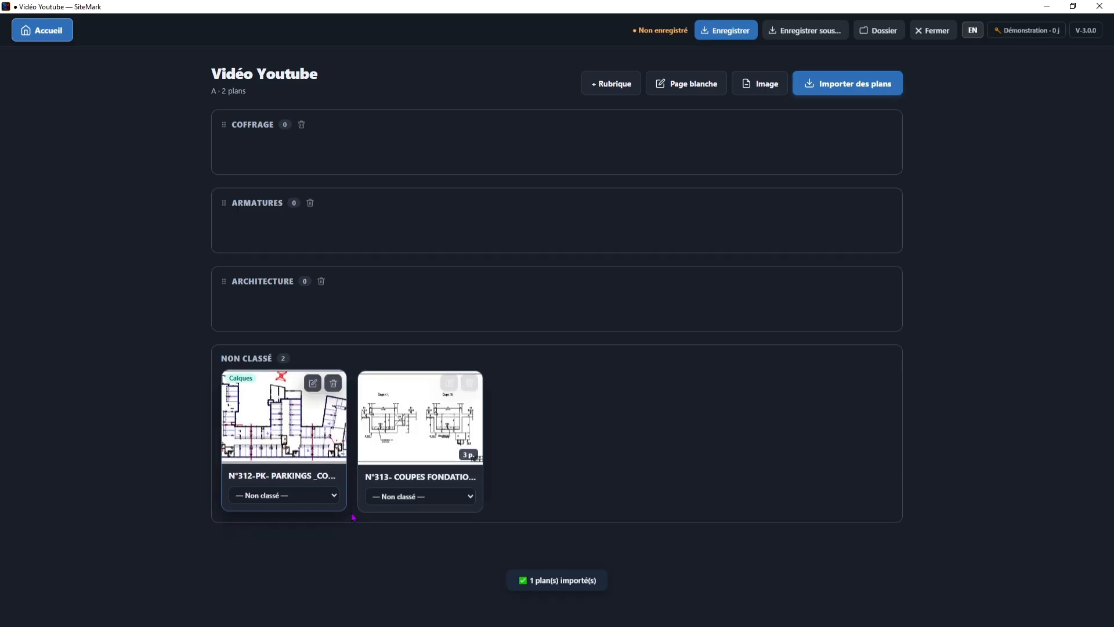
pyautogui.click(303, 498)
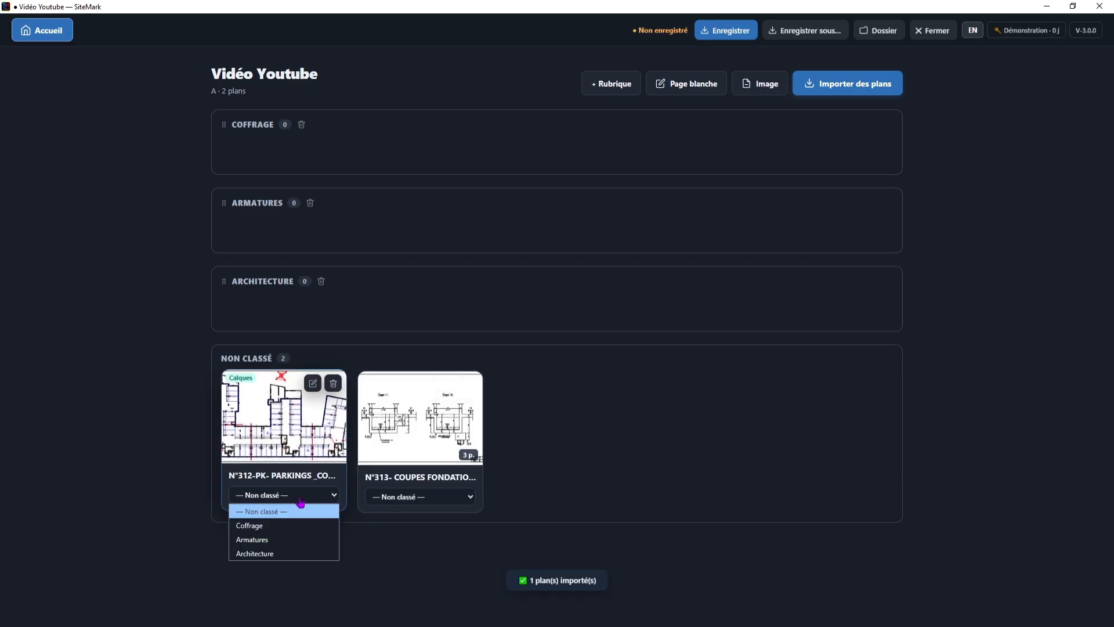
pyautogui.click(270, 526)
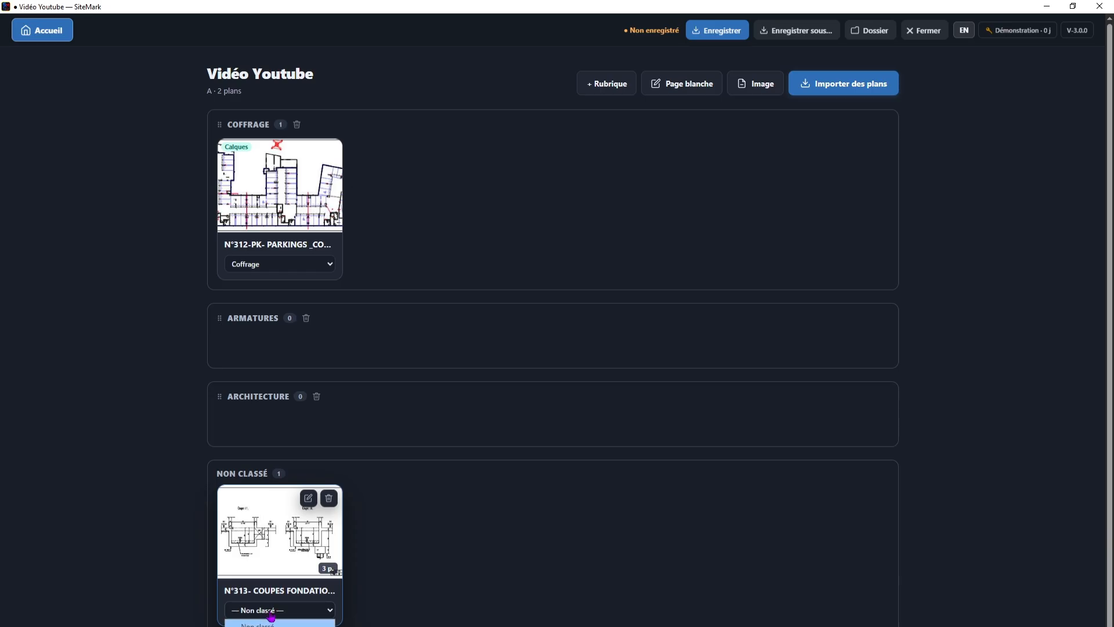
pyautogui.click(271, 626)
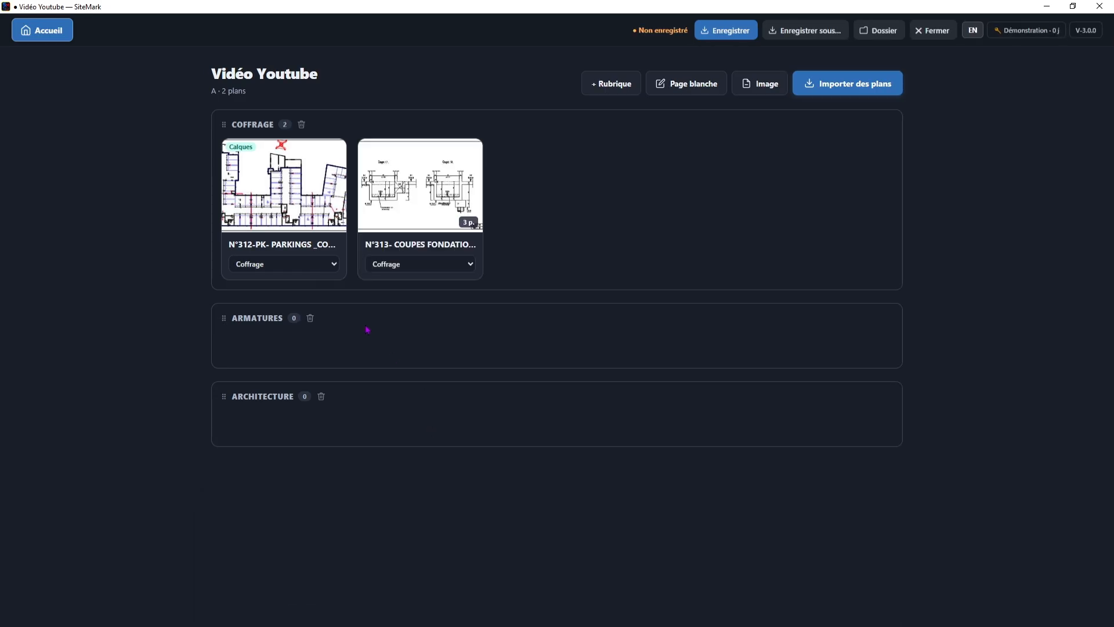
# - Open the plan N°312-PK- PARKINGS _COFF_ BatABCDE and examine its list of layers
pyautogui.click(300, 207)
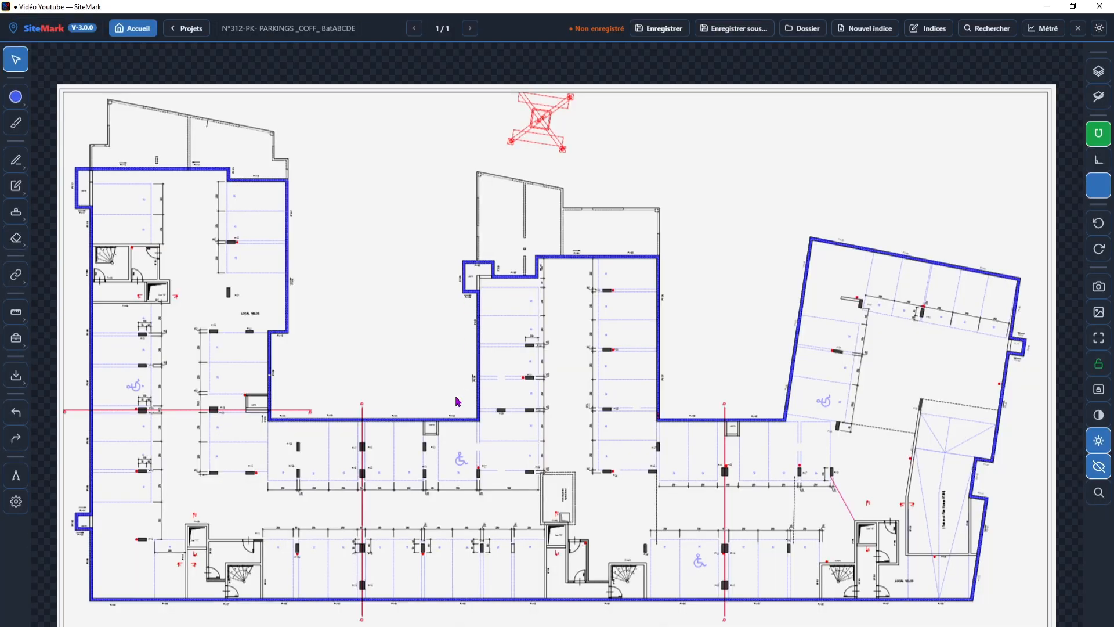
pyautogui.moveTo(363, 338)
pyautogui.mouseDown()
pyautogui.moveTo(324, 306)
pyautogui.moveTo(422, 299)
pyautogui.mouseUp()
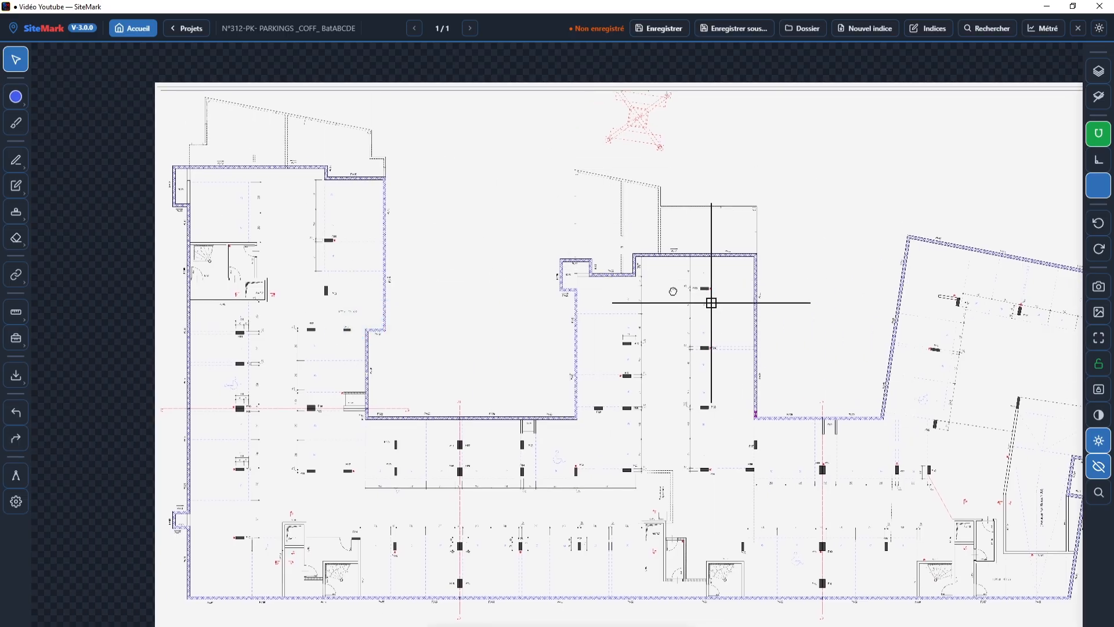
pyautogui.moveTo(729, 297); pyautogui.dragTo(676, 273)
pyautogui.moveTo(378, 170); pyautogui.dragTo(349, 180)
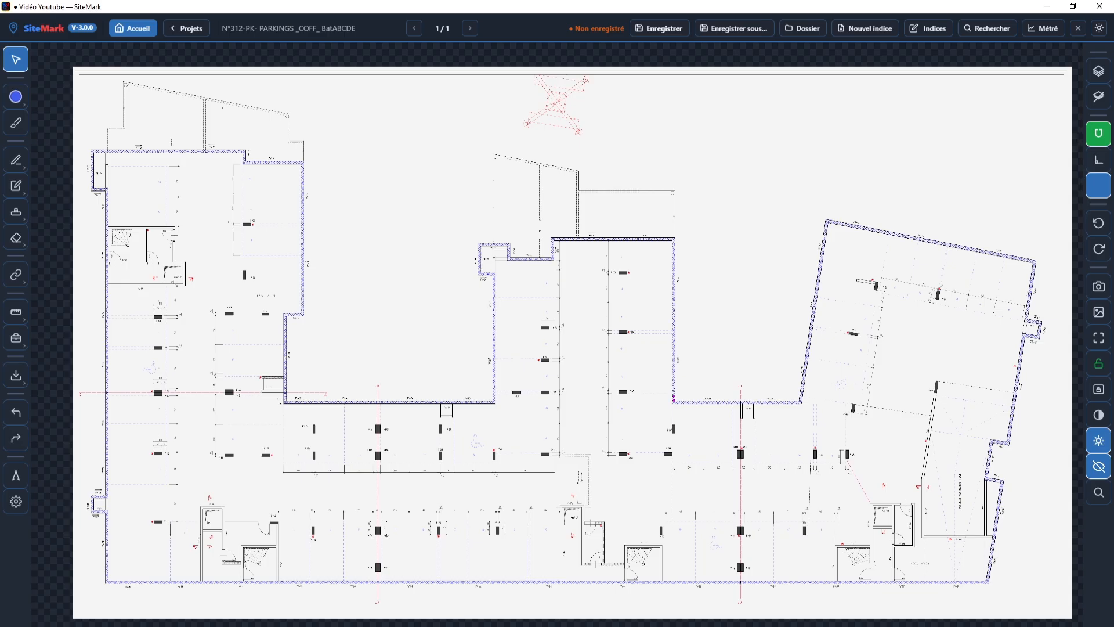
pyautogui.click(1099, 71)
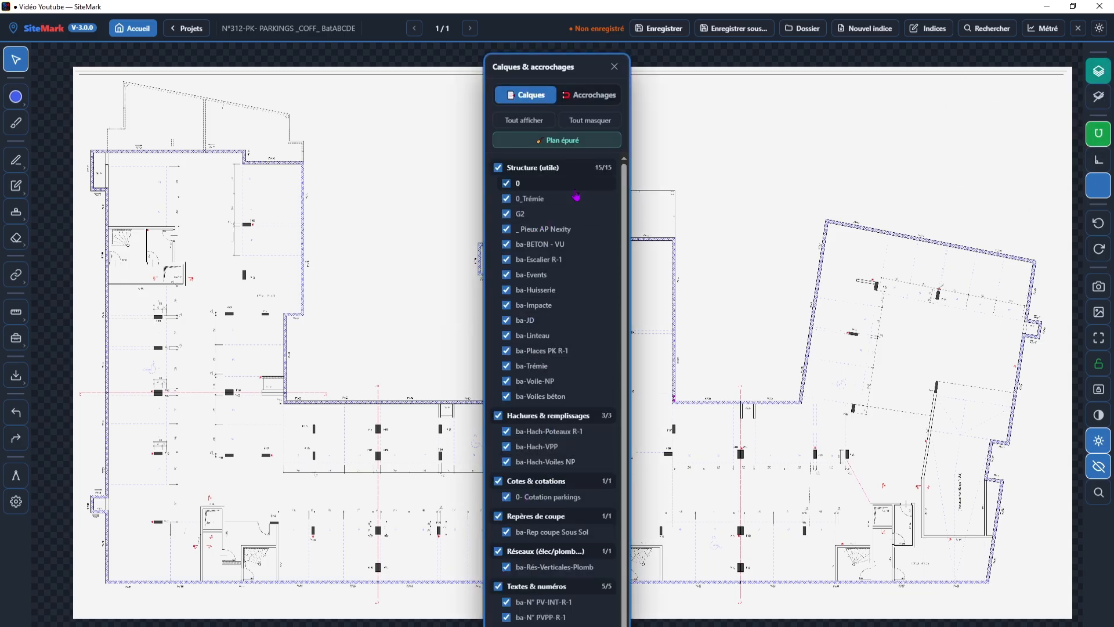
pyautogui.click(615, 70)
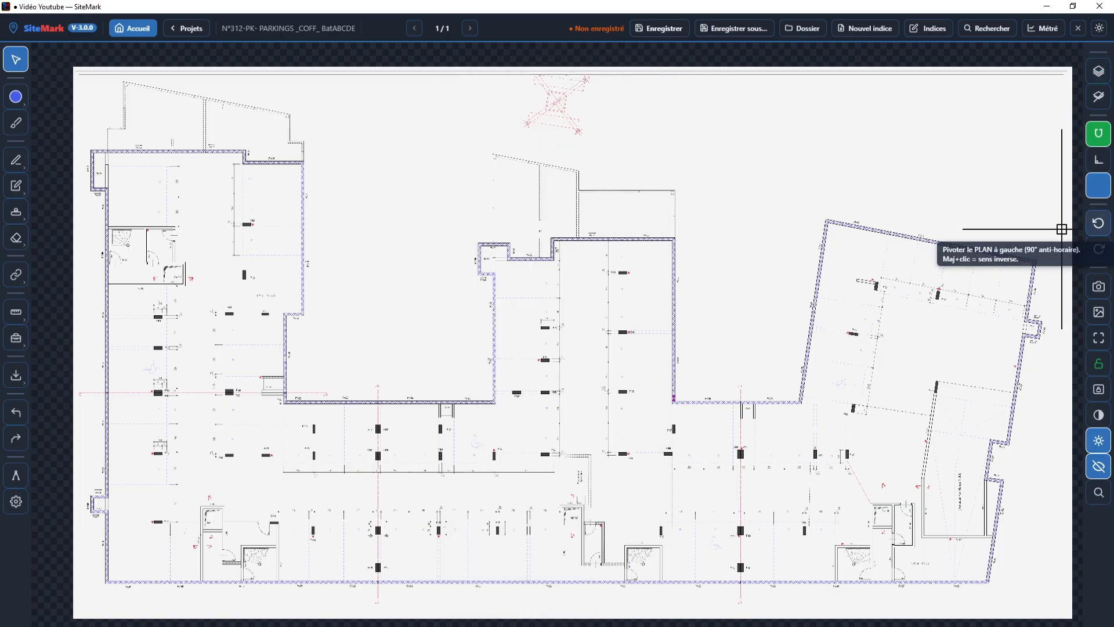
# - Calibrate the plan from two points at the ends of the short vertical line beside column P100, with a real distance of 0.25 m
pyautogui.scroll(3, 95, 305)
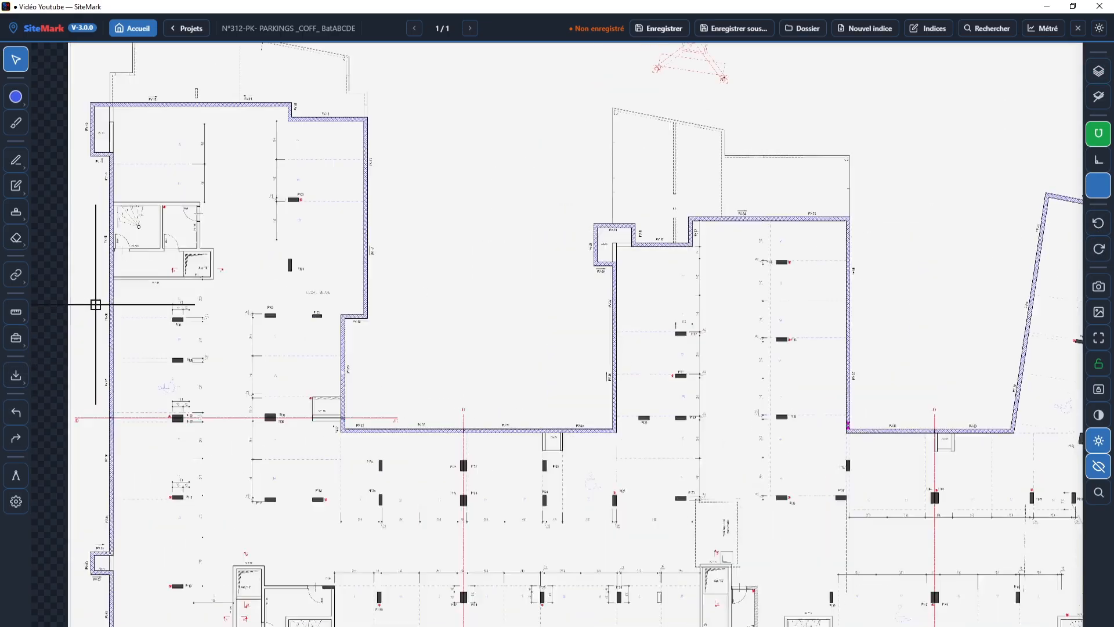
pyautogui.scroll(5, 245, 266)
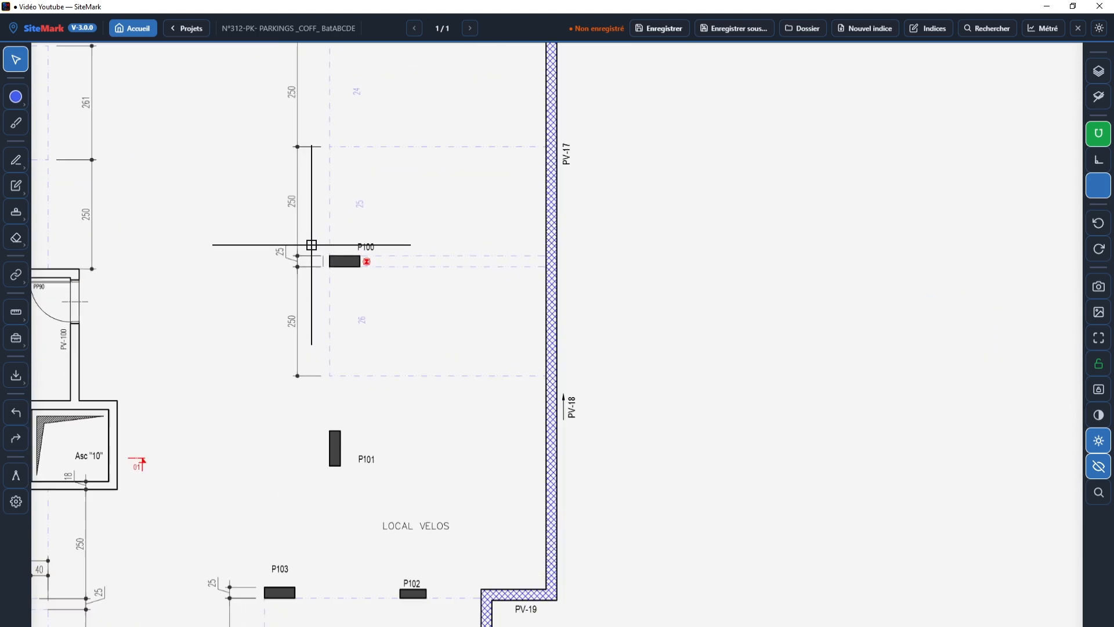
pyautogui.moveTo(344, 330); pyautogui.dragTo(403, 315)
pyautogui.scroll(1, 375, 241)
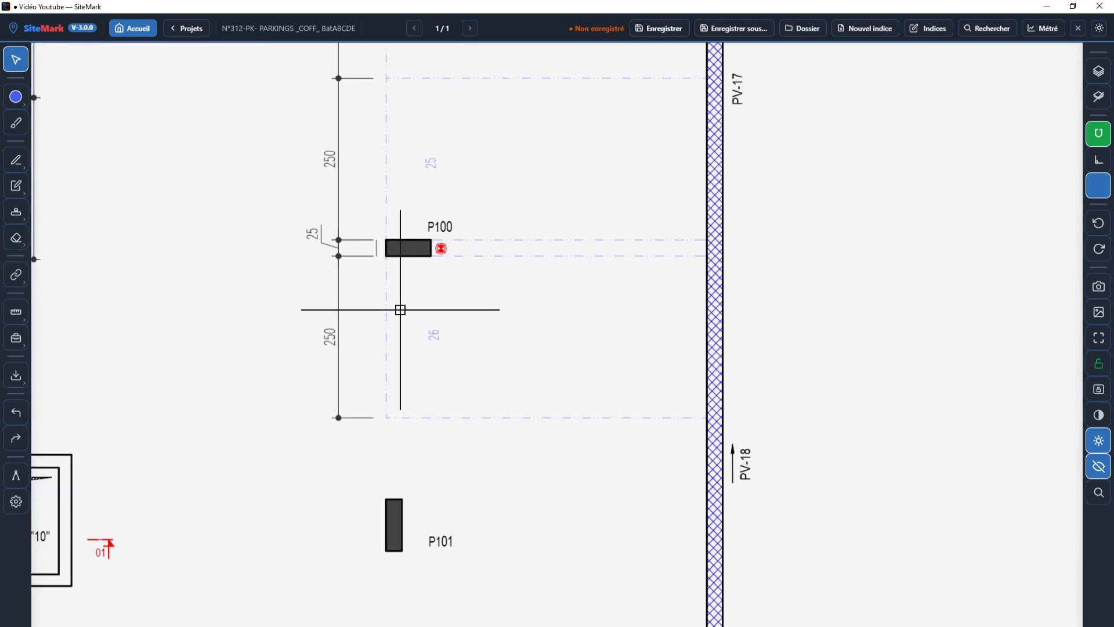
pyautogui.scroll(4, 348, 377)
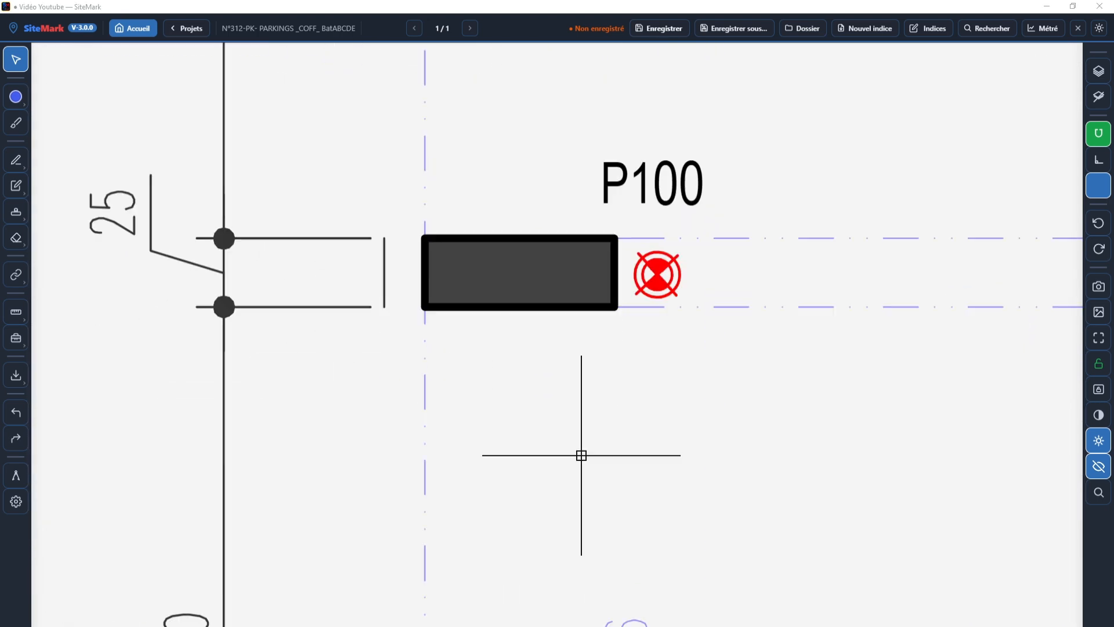
pyautogui.click(17, 477)
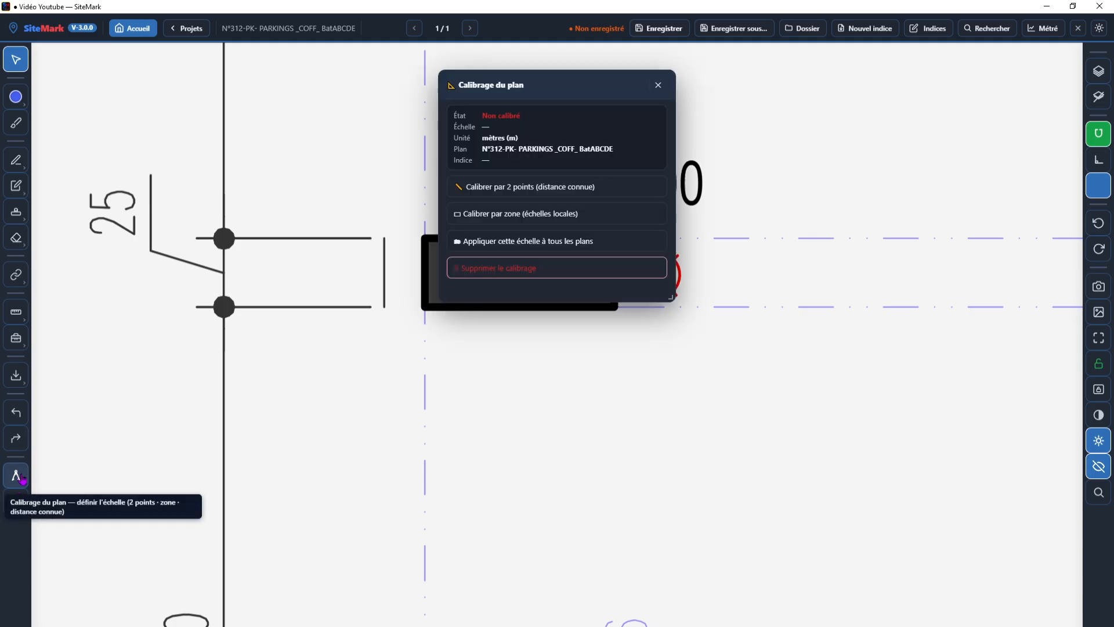
pyautogui.click(513, 187)
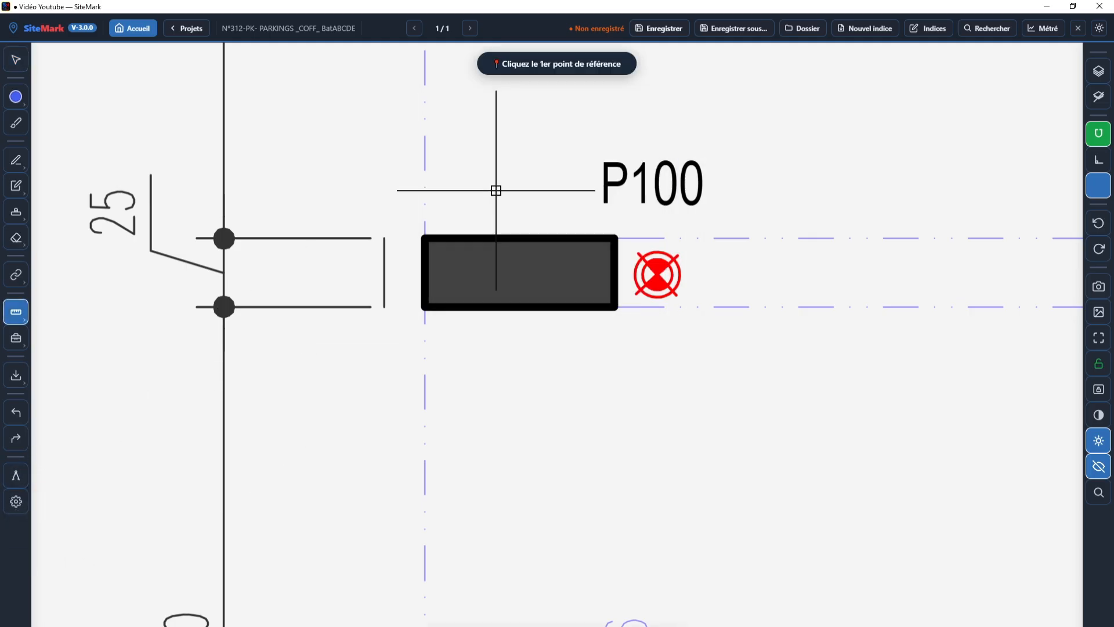
pyautogui.click(385, 238)
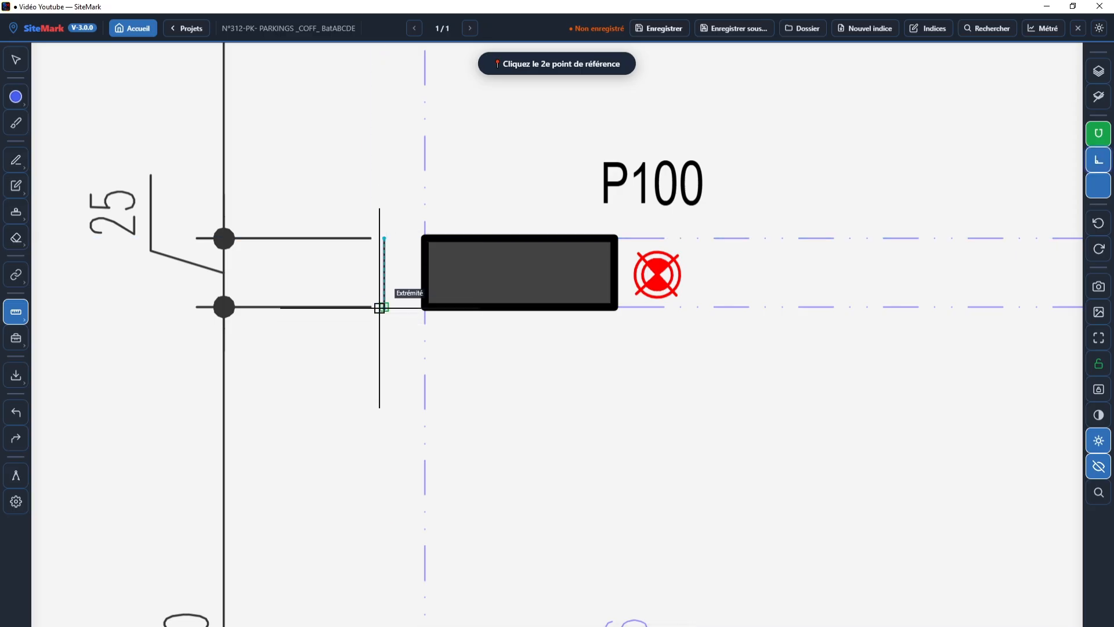
pyautogui.click(385, 306)
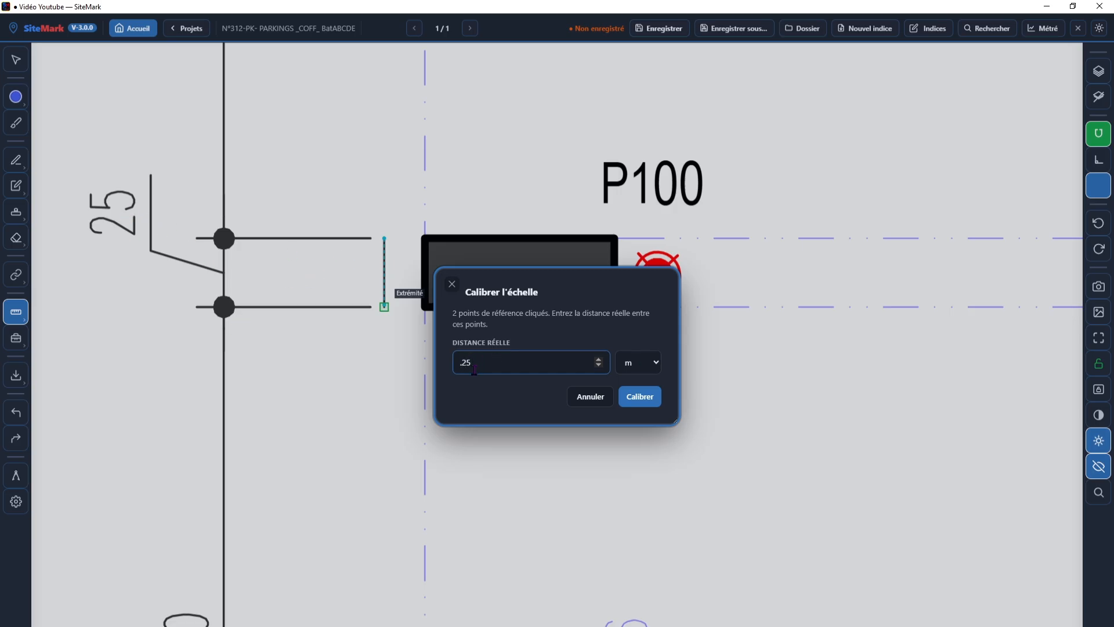
pyautogui.click(640, 398)
# - Dimension the thickness of column P100, placing the dimension line beyond the plan's own dimension line, on the side away from the column
pyautogui.scroll(-5, 545, 398)
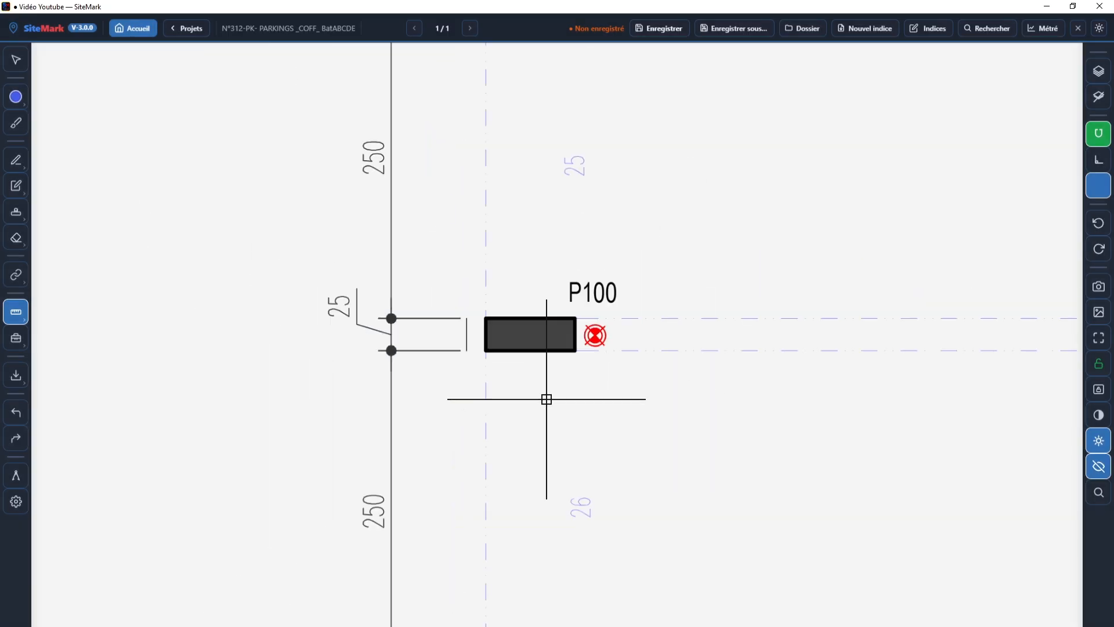
pyautogui.click(16, 312)
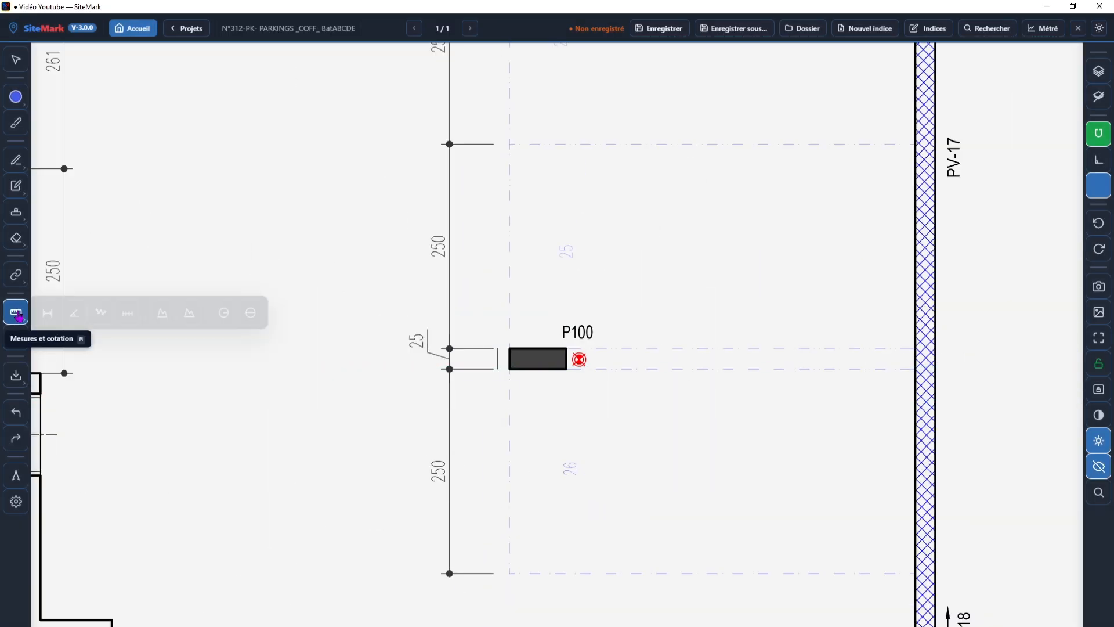
pyautogui.click(51, 313)
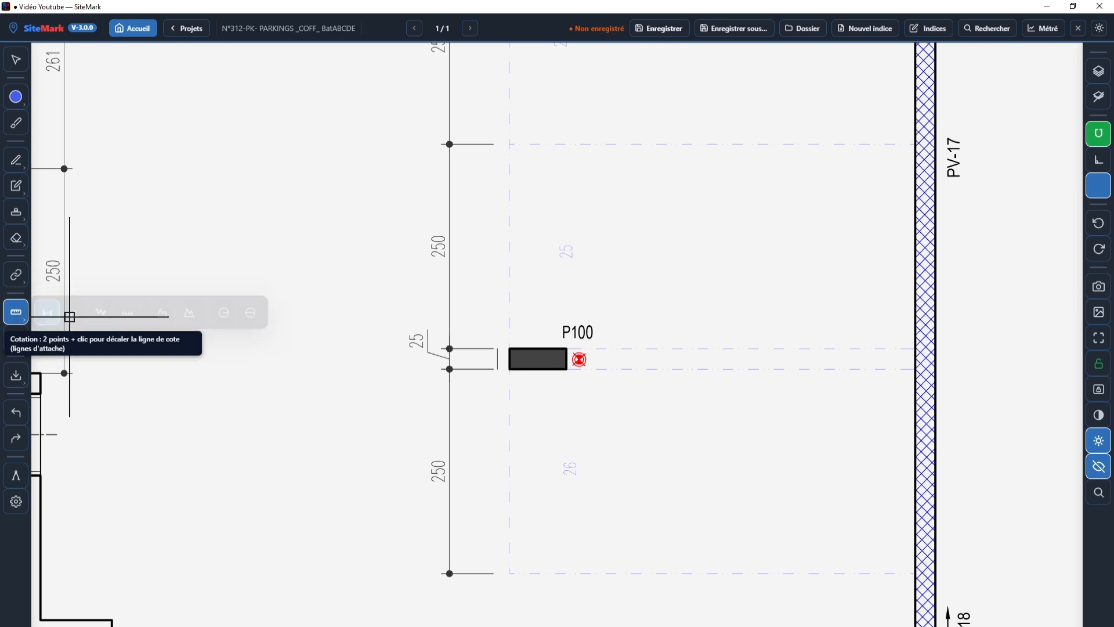
pyautogui.click(506, 366)
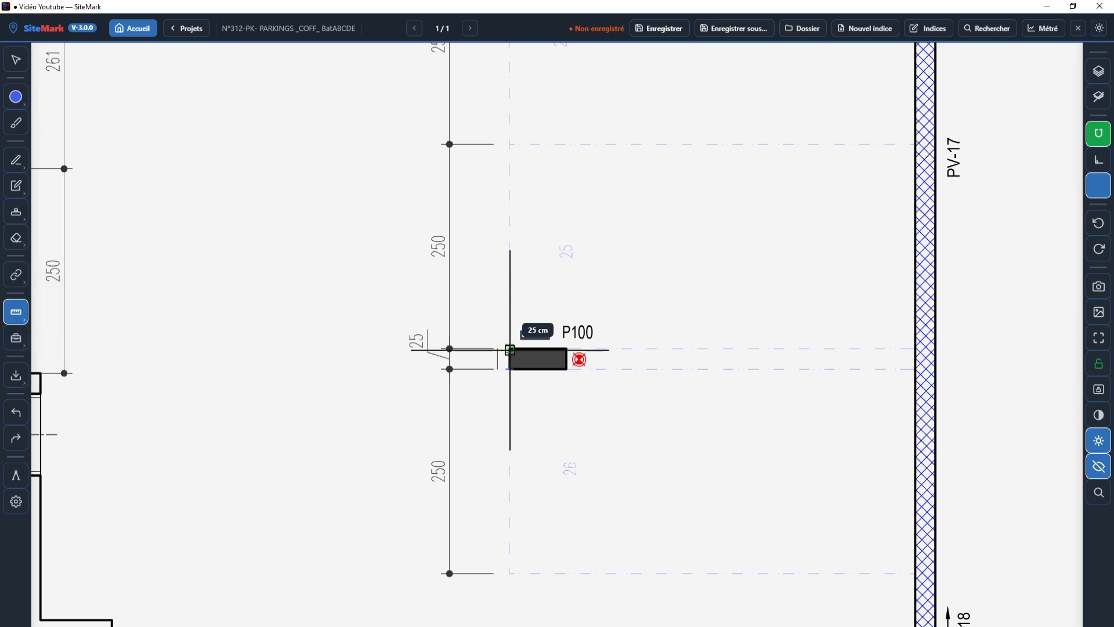
pyautogui.click(349, 385)
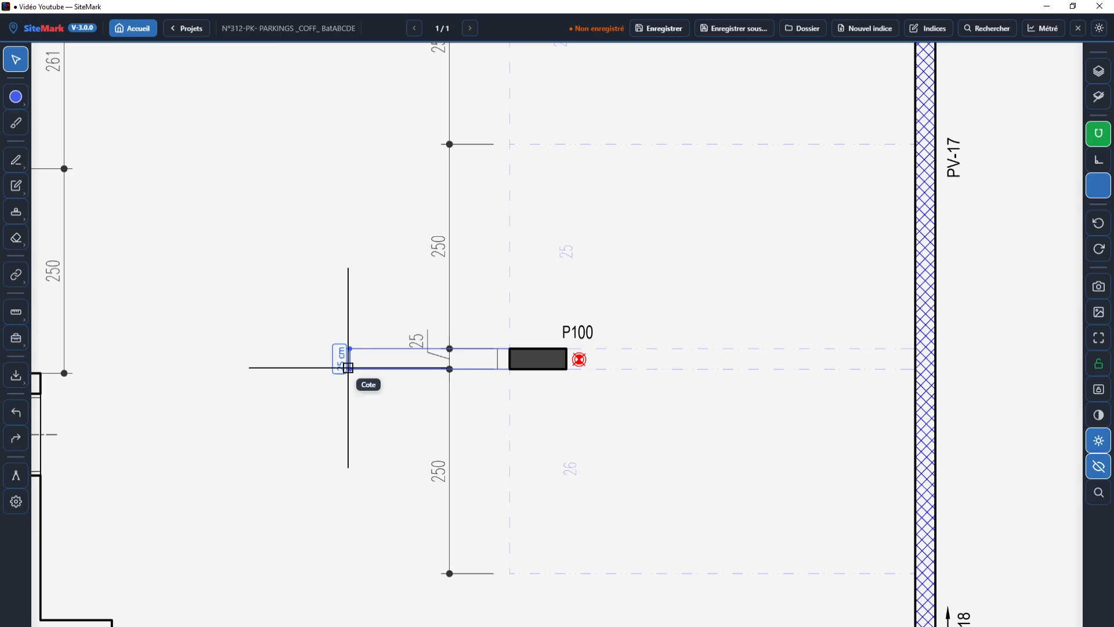
pyautogui.scroll(1, 346, 366)
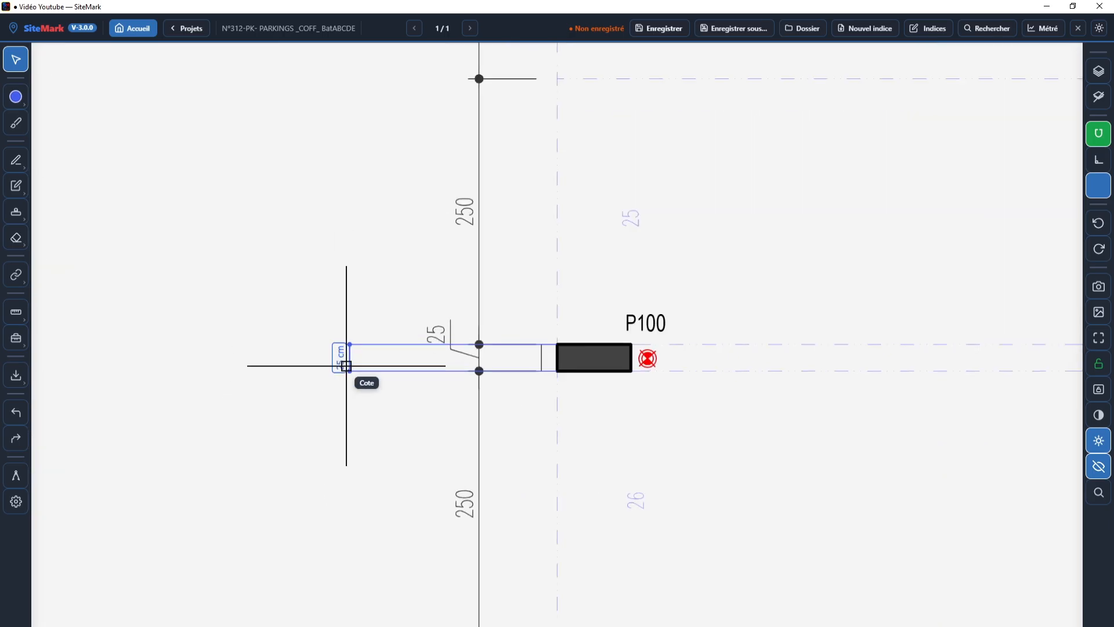
# - Set the dimension text colour to red in the dimension style, with units hidden, and apply the style
pyautogui.click(26, 508)
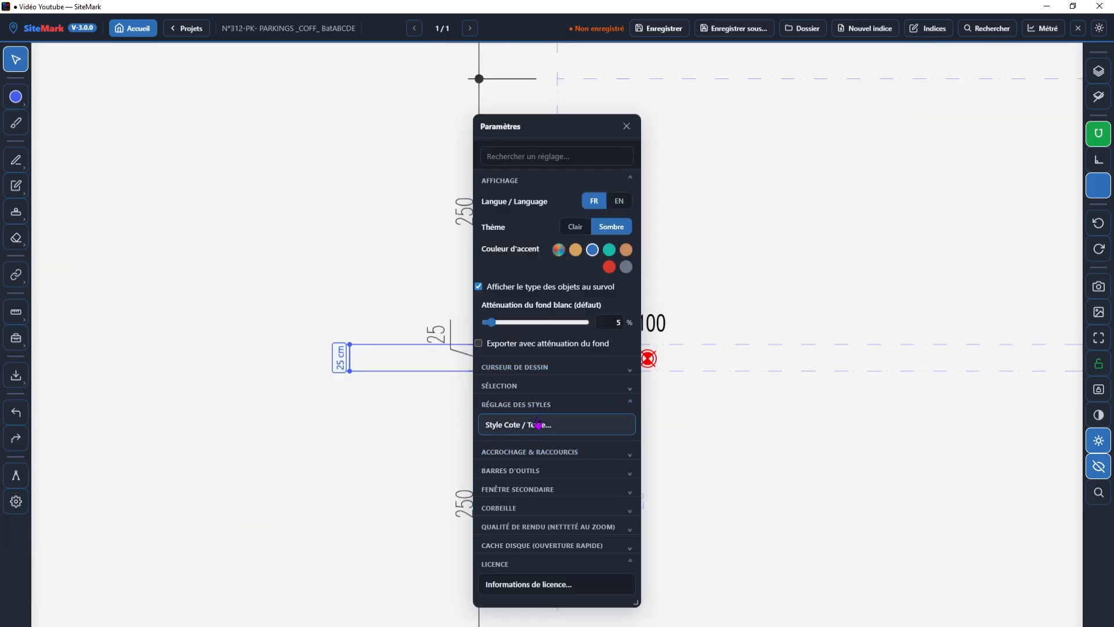
pyautogui.click(502, 425)
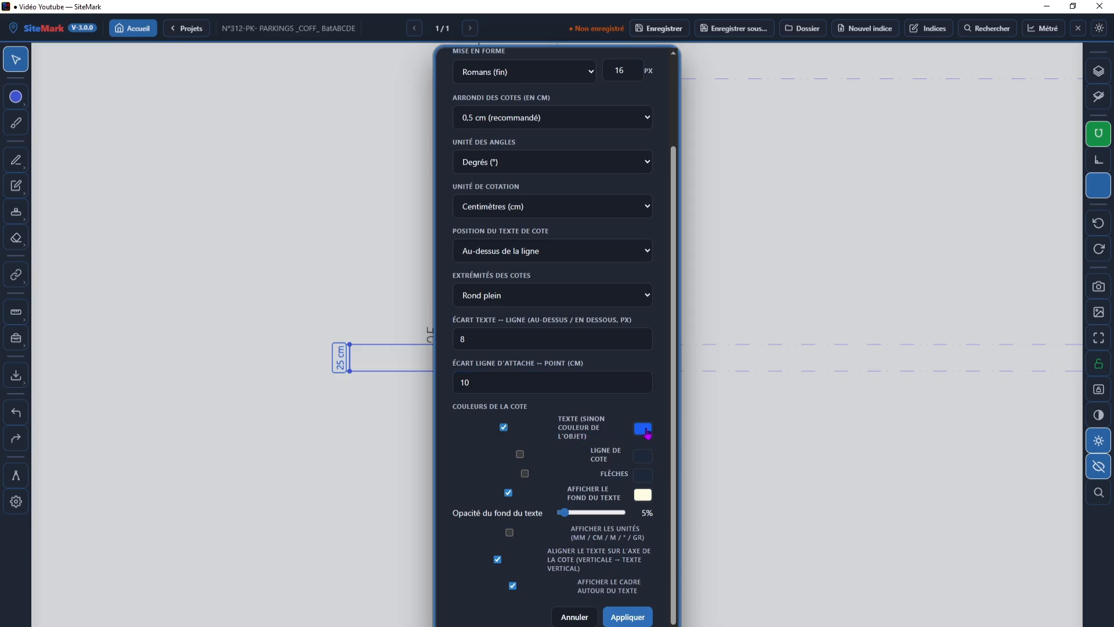
pyautogui.click(647, 431)
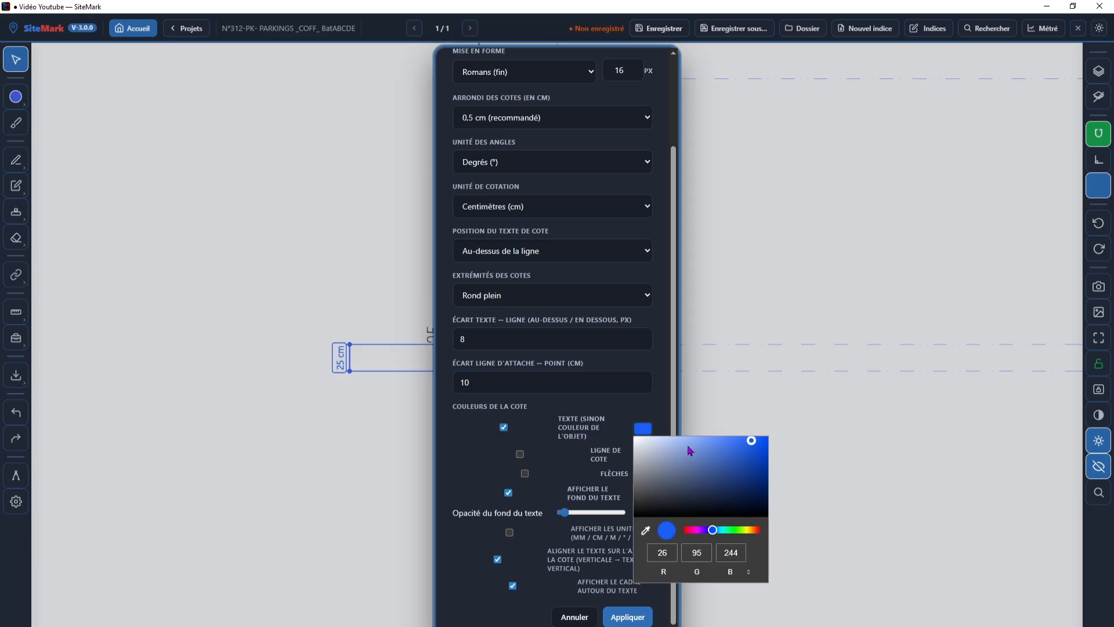
pyautogui.click(687, 532)
pyautogui.click(627, 616)
pyautogui.click(627, 616)
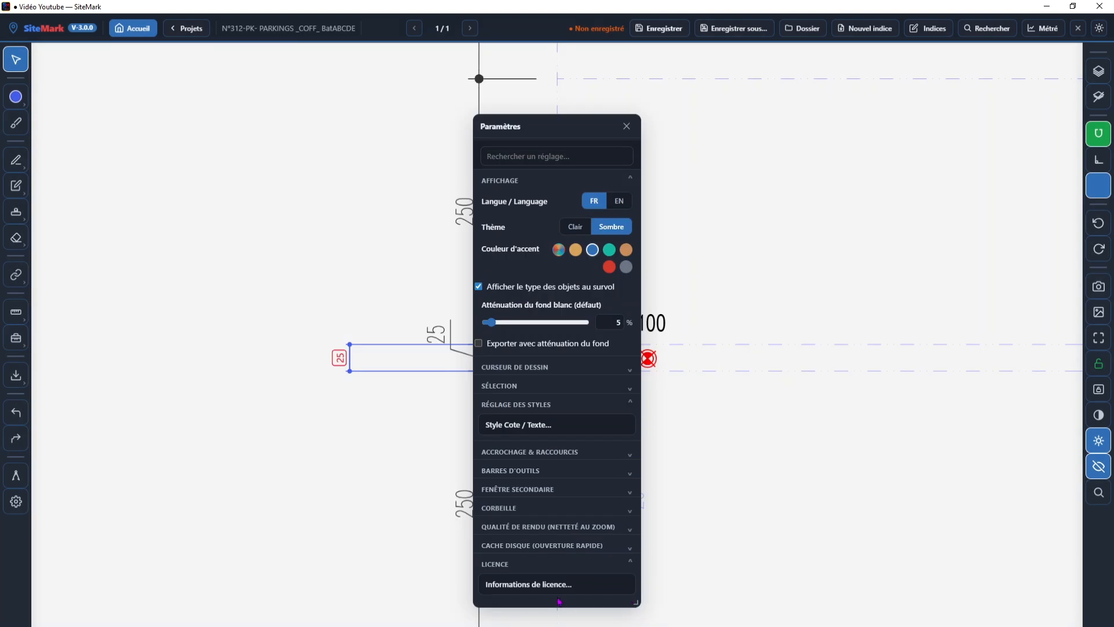
pyautogui.click(627, 126)
# - Add a second dimension of column P100's thickness, placing it between the plan's own dimension line and the column
pyautogui.scroll(-3, 505, 331)
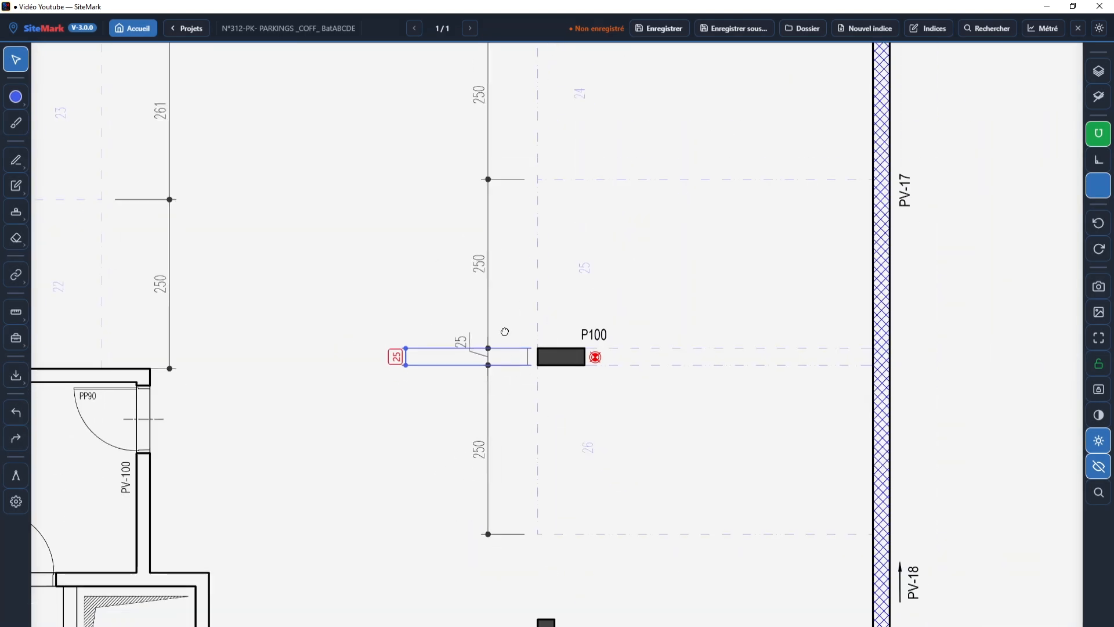
pyautogui.moveTo(505, 331); pyautogui.dragTo(488, 244)
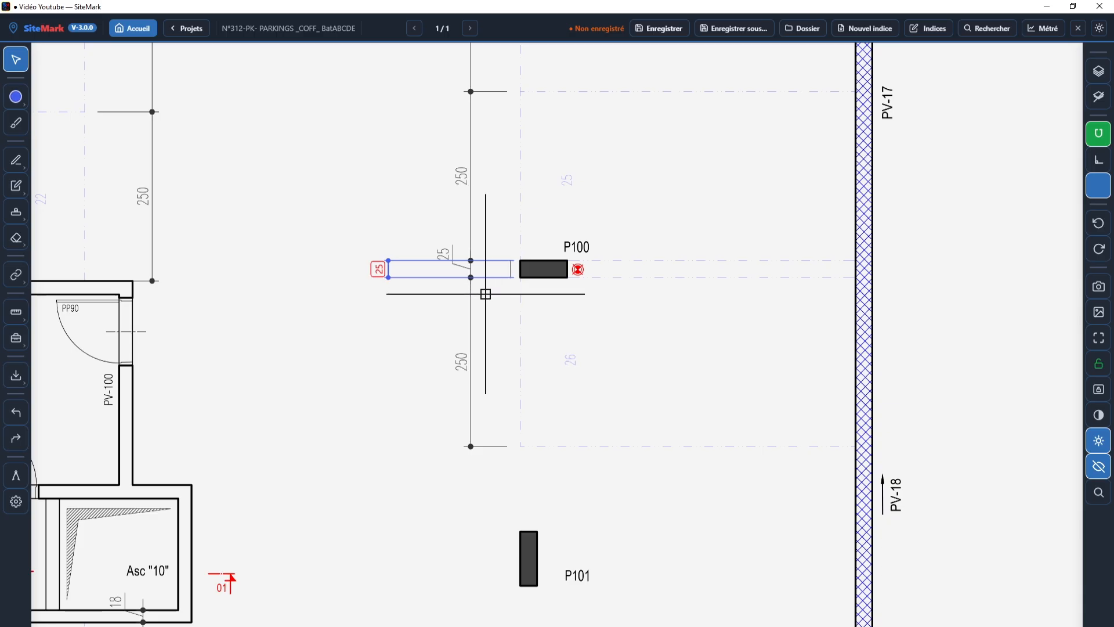
pyautogui.scroll(-1, 486, 294)
pyautogui.click(16, 312)
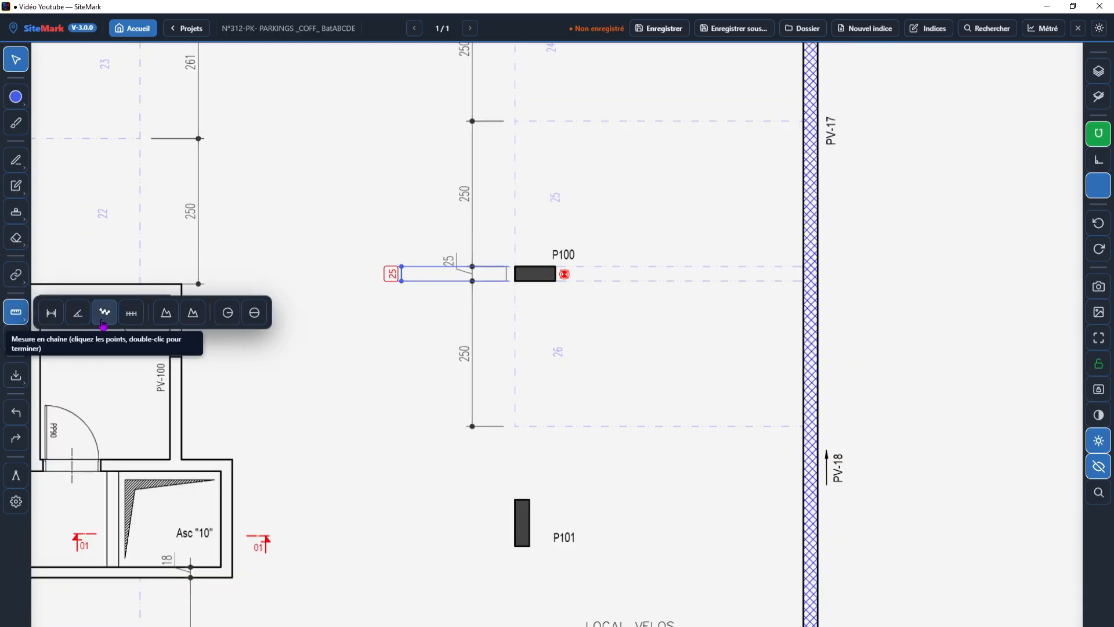
pyautogui.click(51, 313)
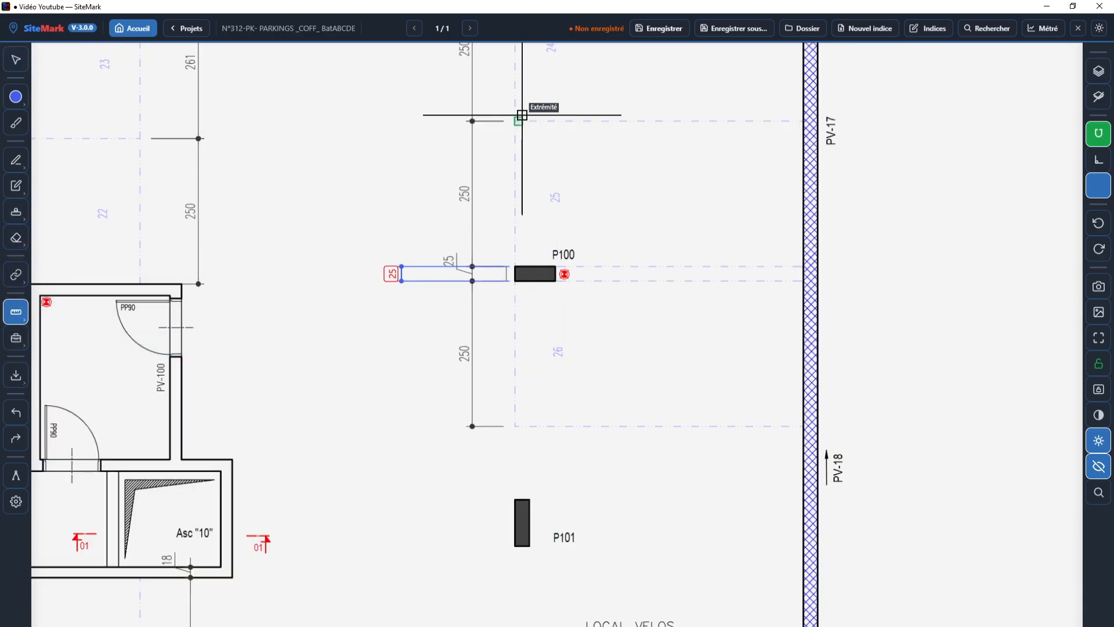
pyautogui.click(522, 115)
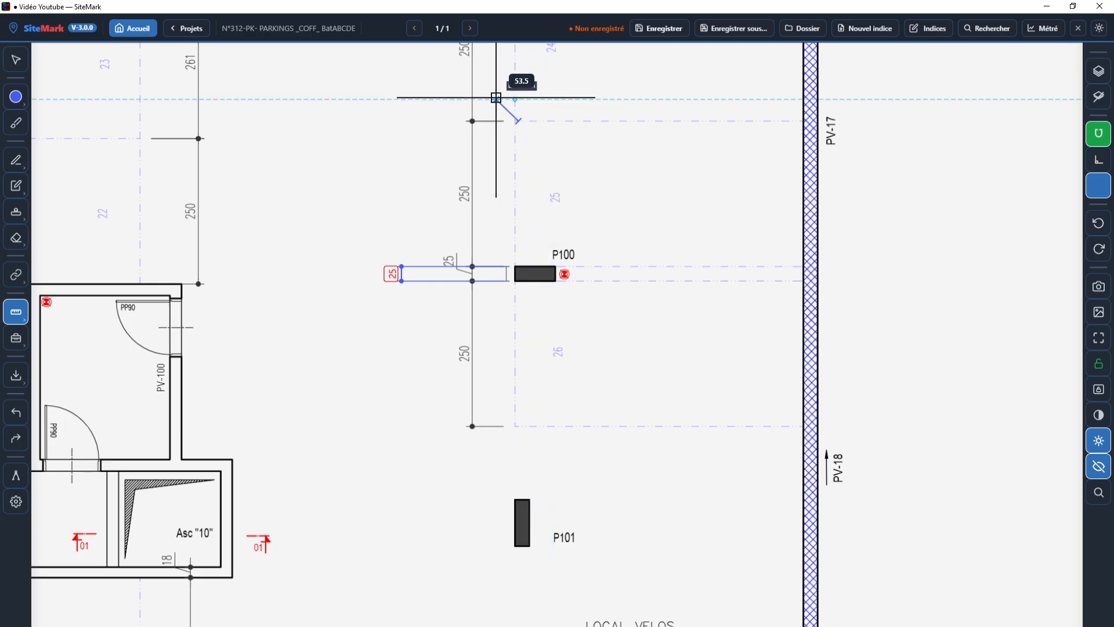
pyautogui.scroll(1, 516, 137)
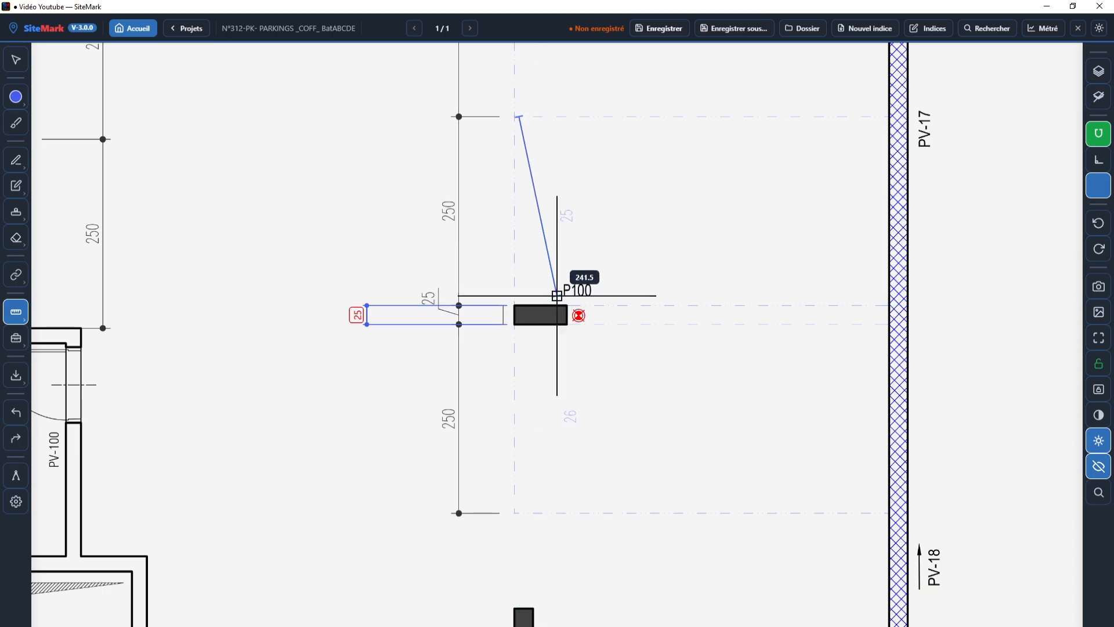
pyautogui.scroll(2, 531, 298)
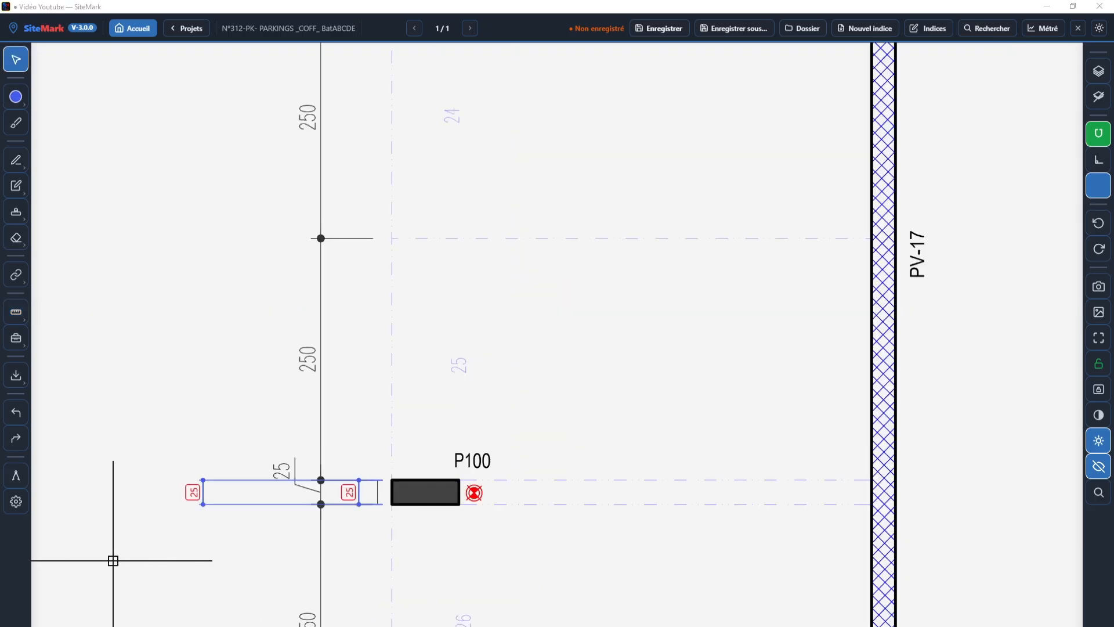
# - Dimension the width of parking space 25 from column P100's upper edge to the dashed line separating it from space 24
pyautogui.click(20, 320)
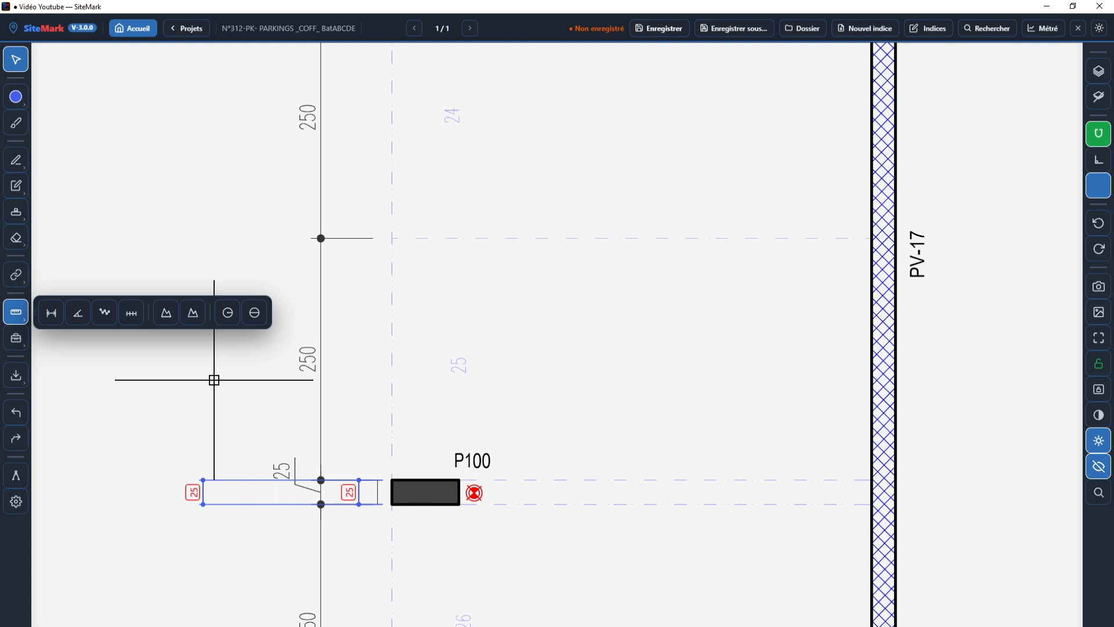
pyautogui.click(52, 316)
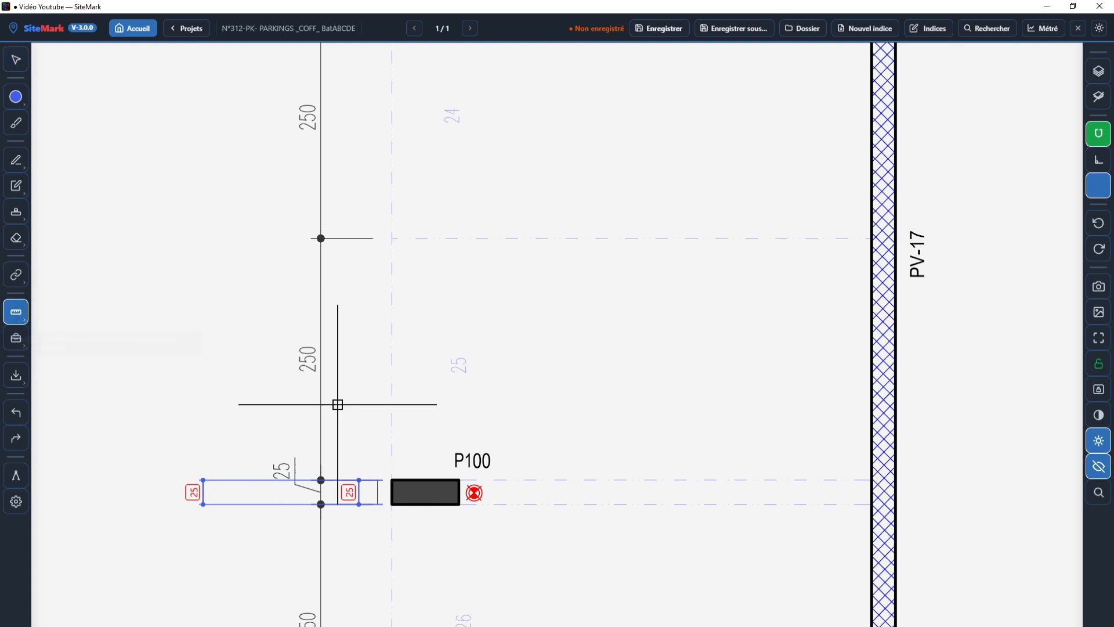
pyautogui.click(425, 480)
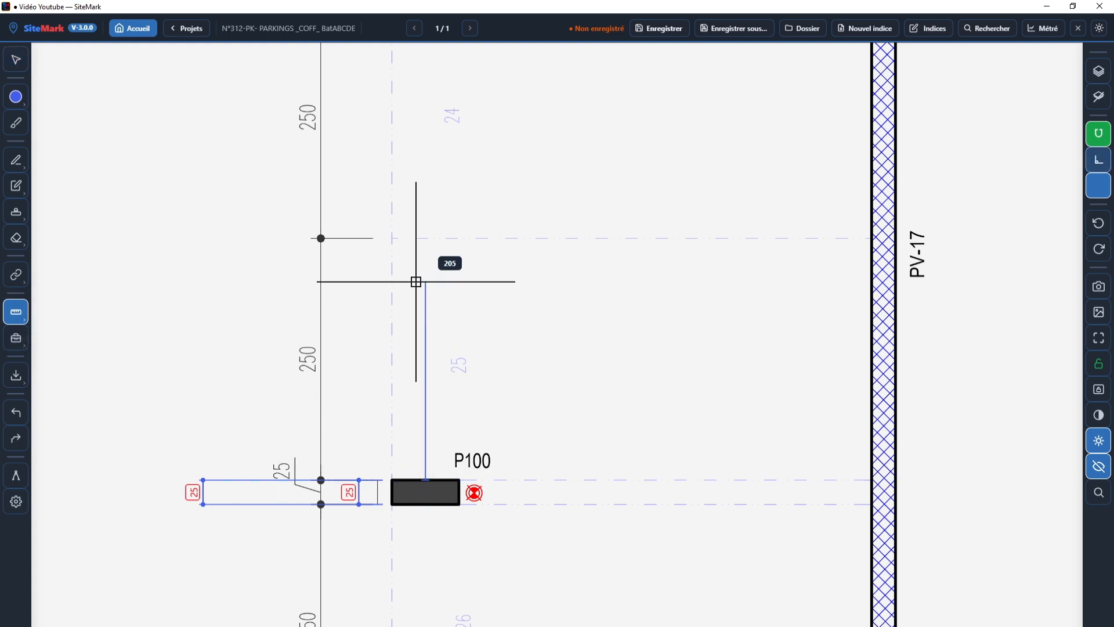
pyautogui.click(425, 243)
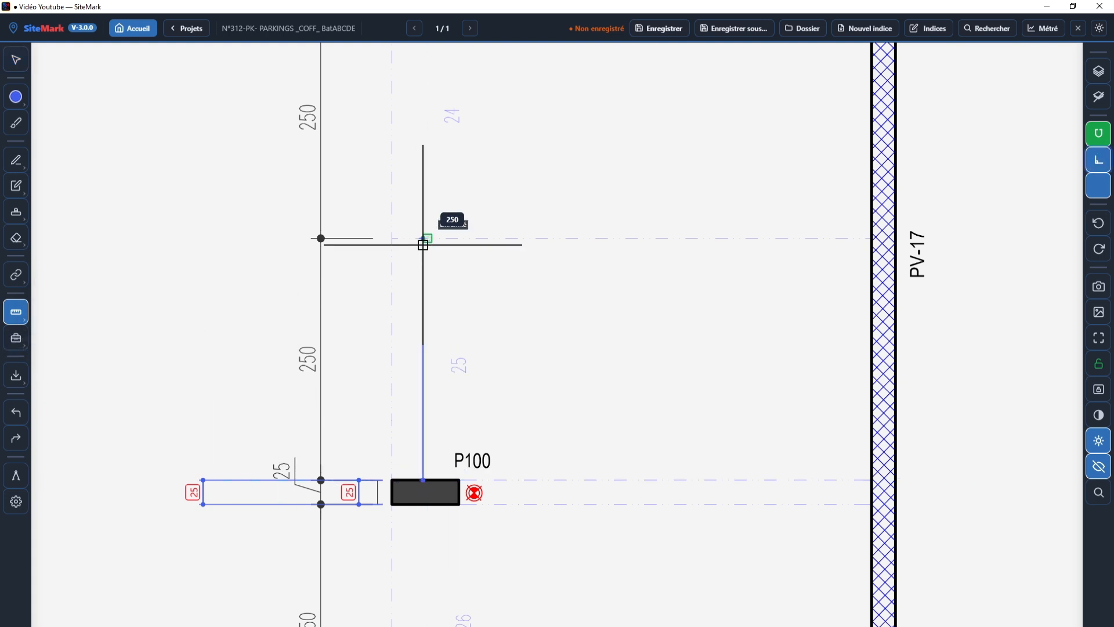
pyautogui.click(350, 367)
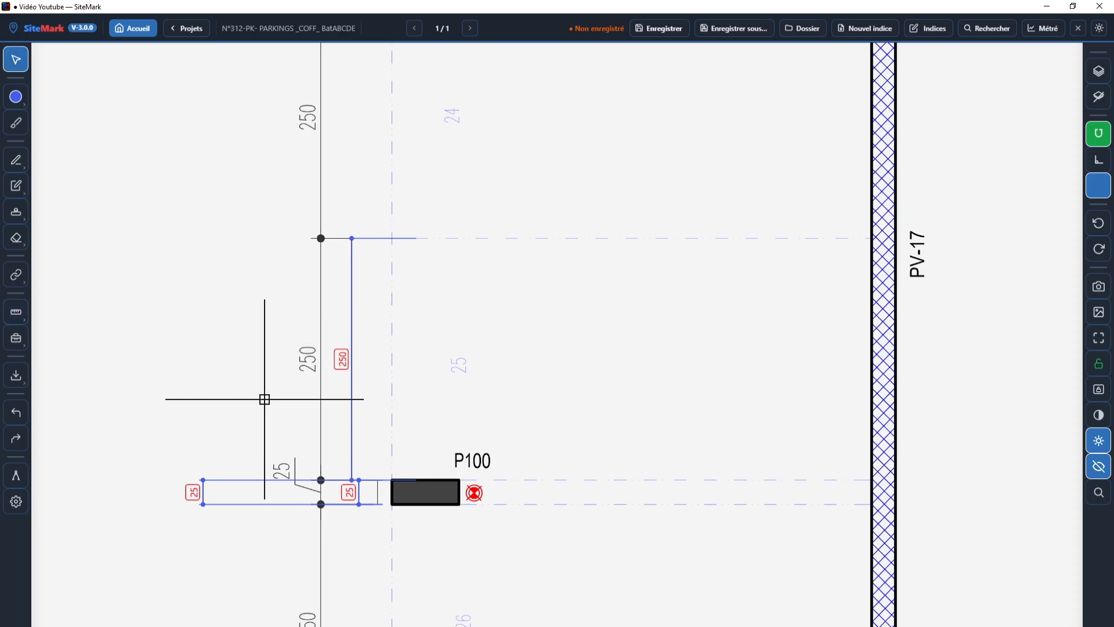
# - Dimension the width of parking space 24 from its dashed boundary with space 25 to the inner face of wall PV-16
pyautogui.moveTo(435, 236); pyautogui.dragTo(400, 427)
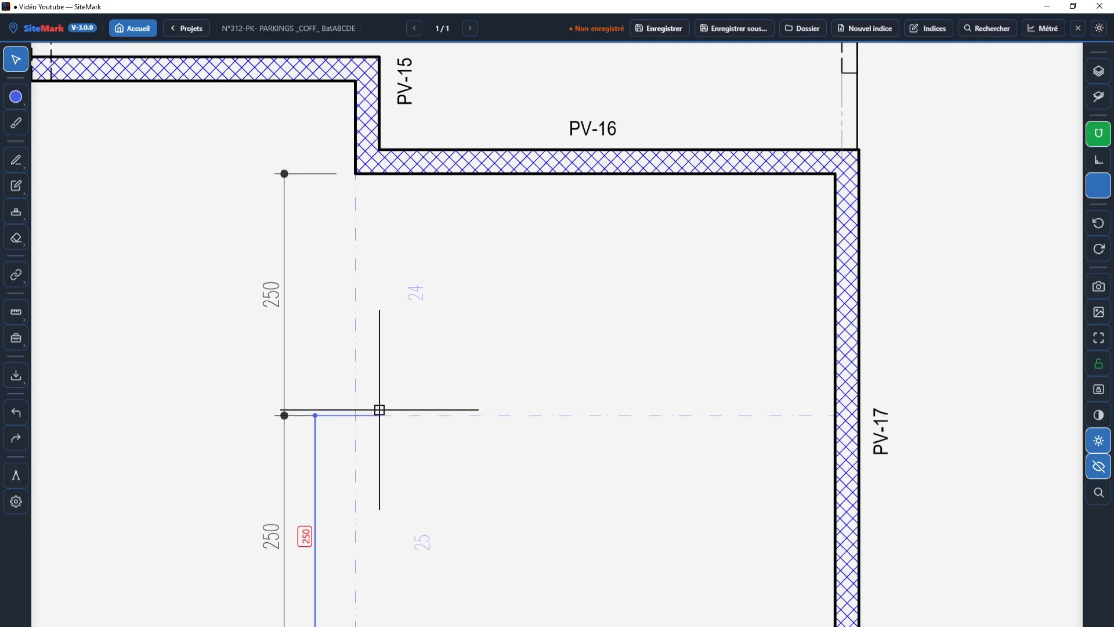
pyautogui.press('space')
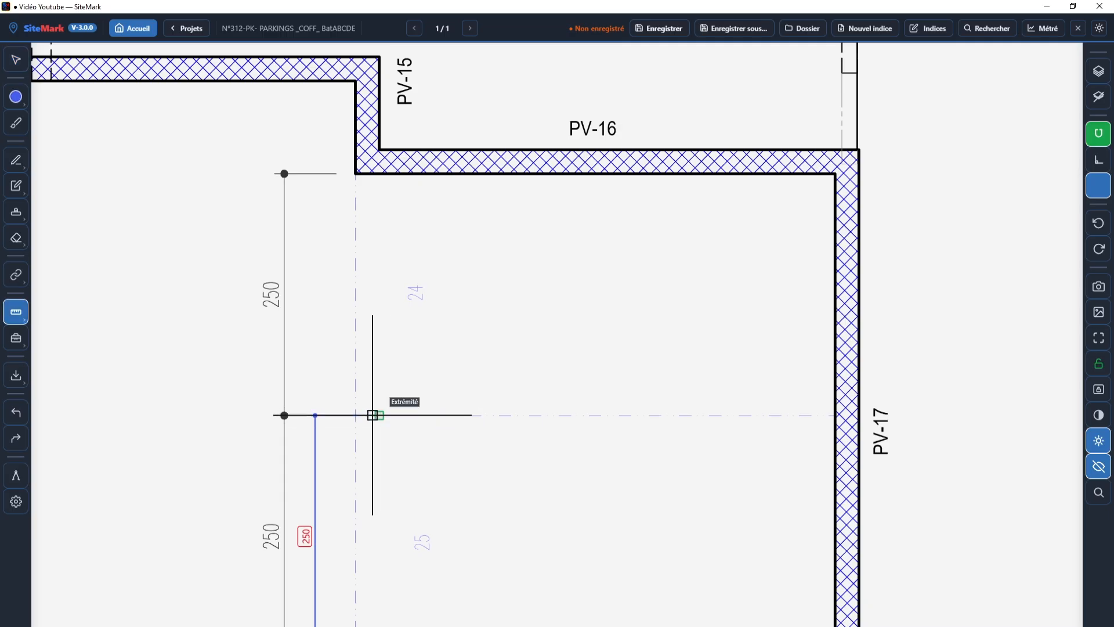
pyautogui.click(379, 416)
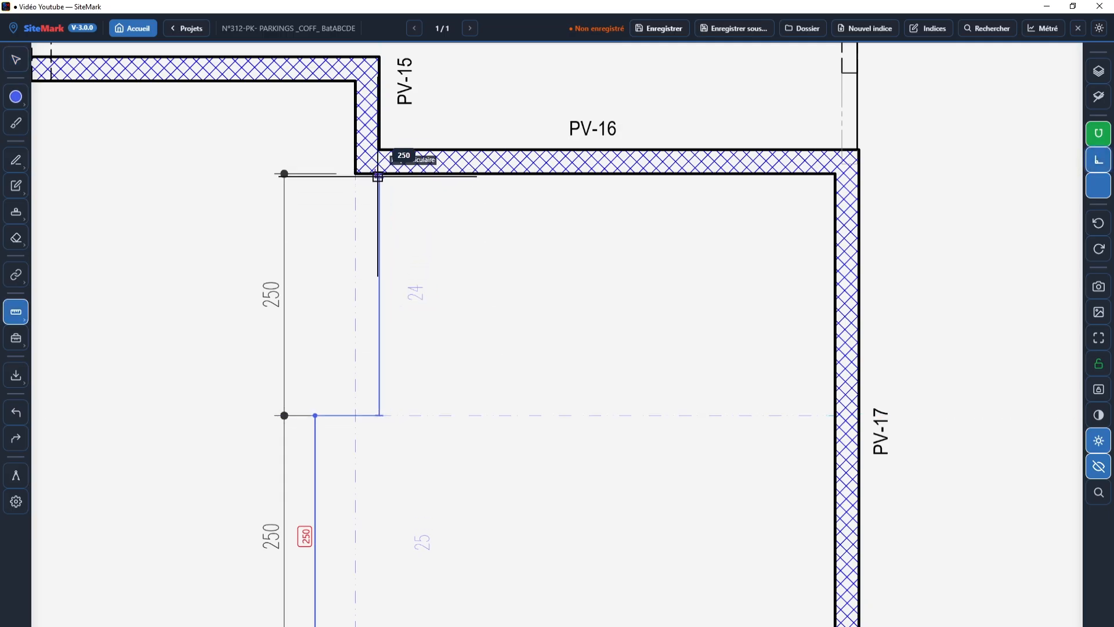
pyautogui.click(378, 176)
pyautogui.click(312, 291)
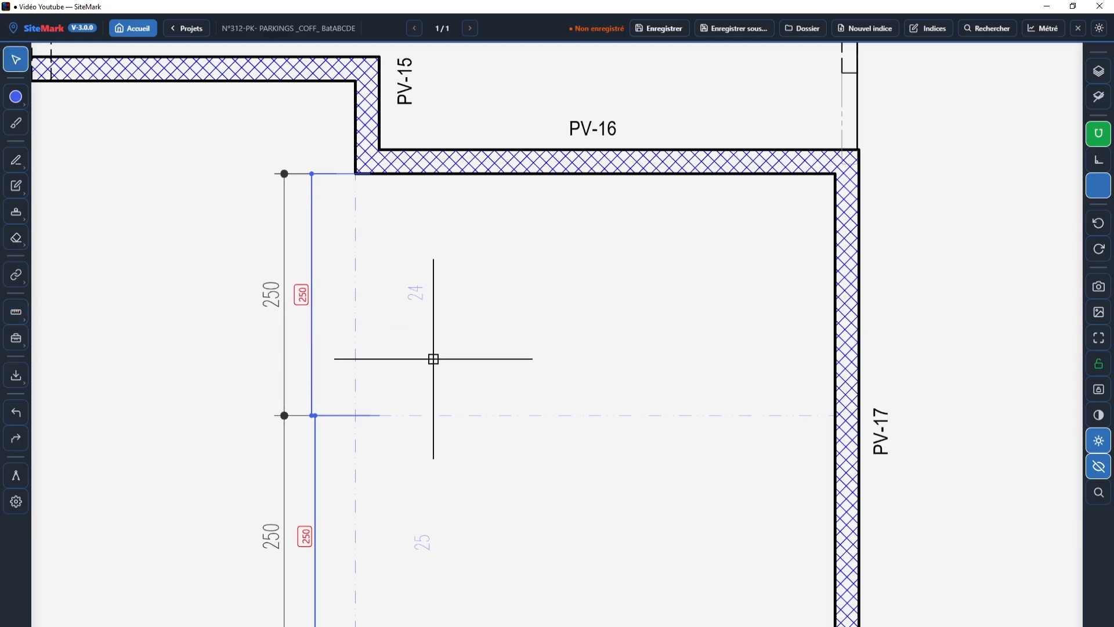
pyautogui.scroll(-5, 379, 372)
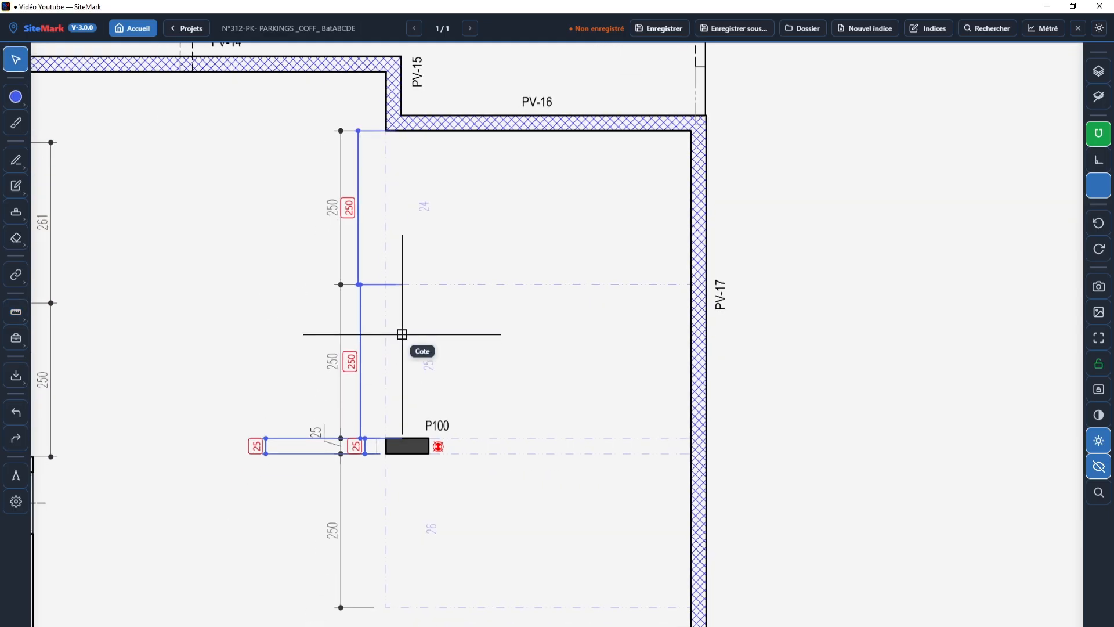
# - Start a continuous dimension chain with parking space 06, from the Asc "12" wall to the unfilled column, just below the plan's dimension line
pyautogui.moveTo(583, 561); pyautogui.dragTo(458, 366)
pyautogui.moveTo(674, 550); pyautogui.dragTo(547, 331)
pyautogui.scroll(1, 547, 332)
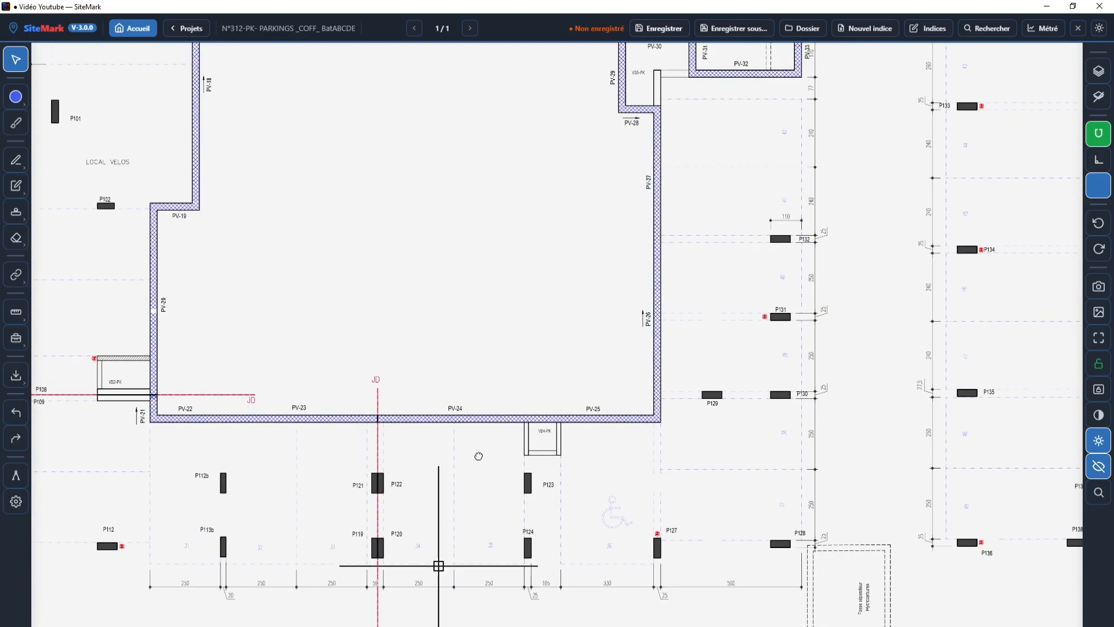
pyautogui.moveTo(516, 586); pyautogui.dragTo(608, 410)
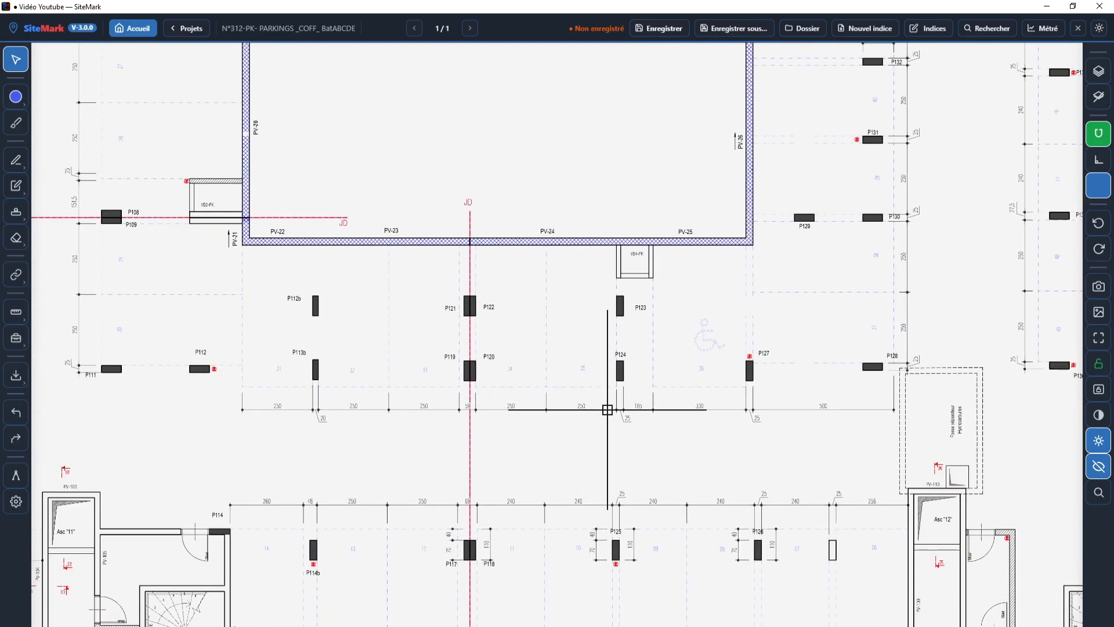
pyautogui.click(16, 313)
pyautogui.click(131, 318)
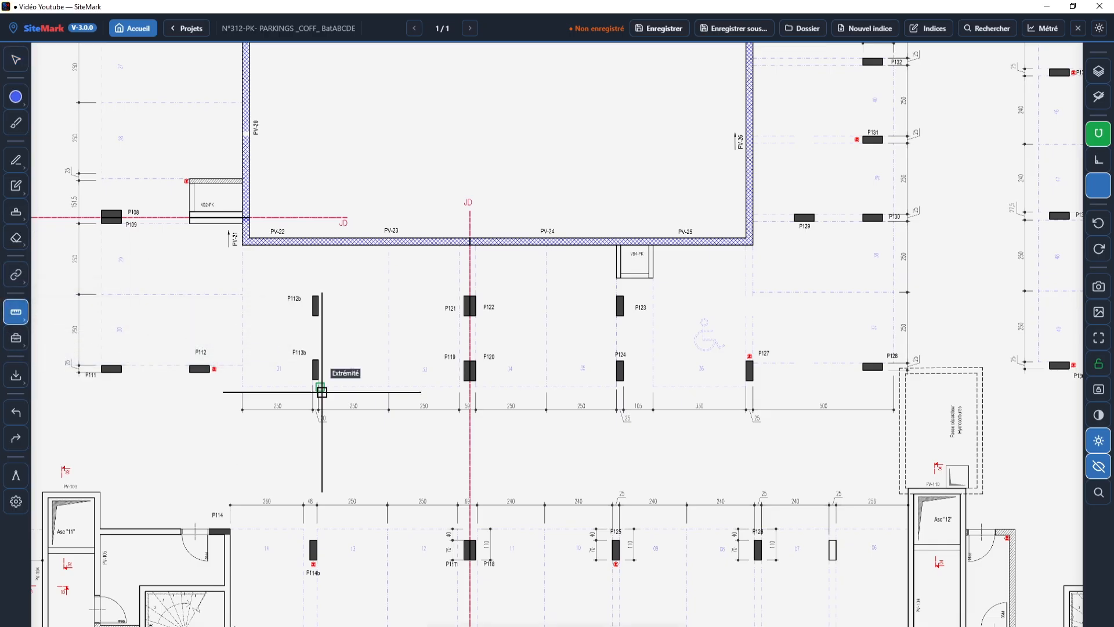
pyautogui.scroll(2, 911, 528)
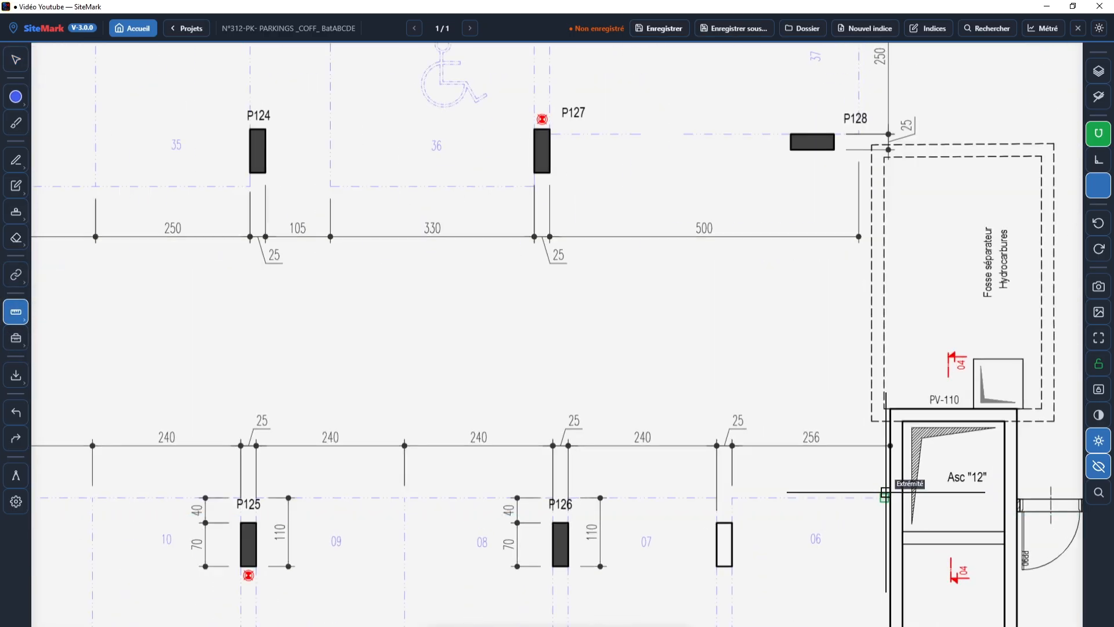
pyautogui.click(892, 499)
pyautogui.scroll(2, 783, 505)
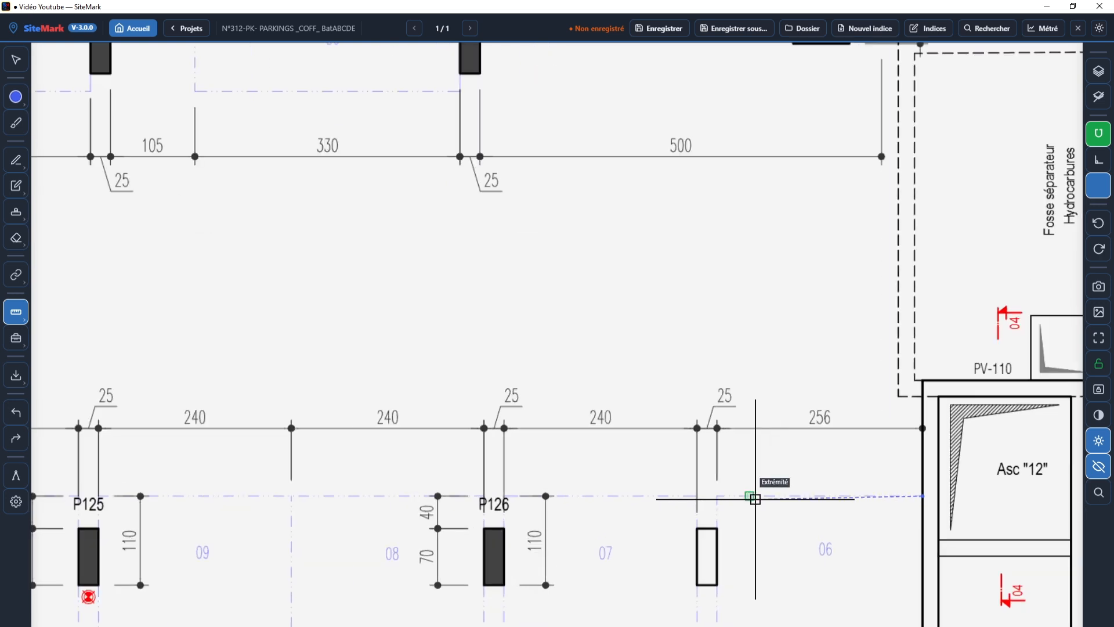
pyautogui.click(718, 496)
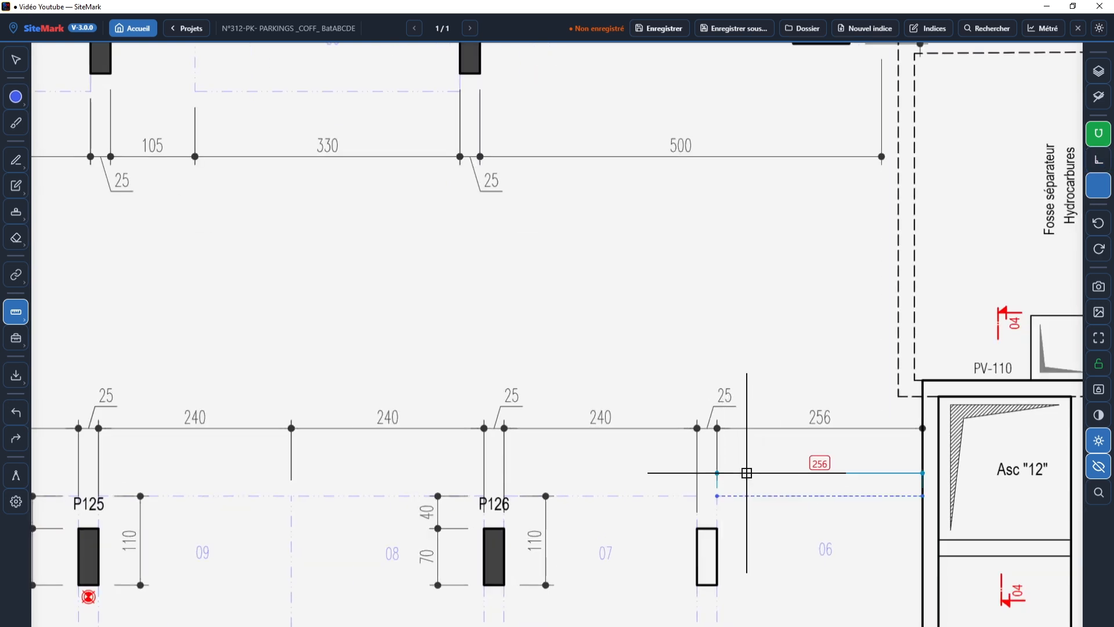
pyautogui.click(753, 464)
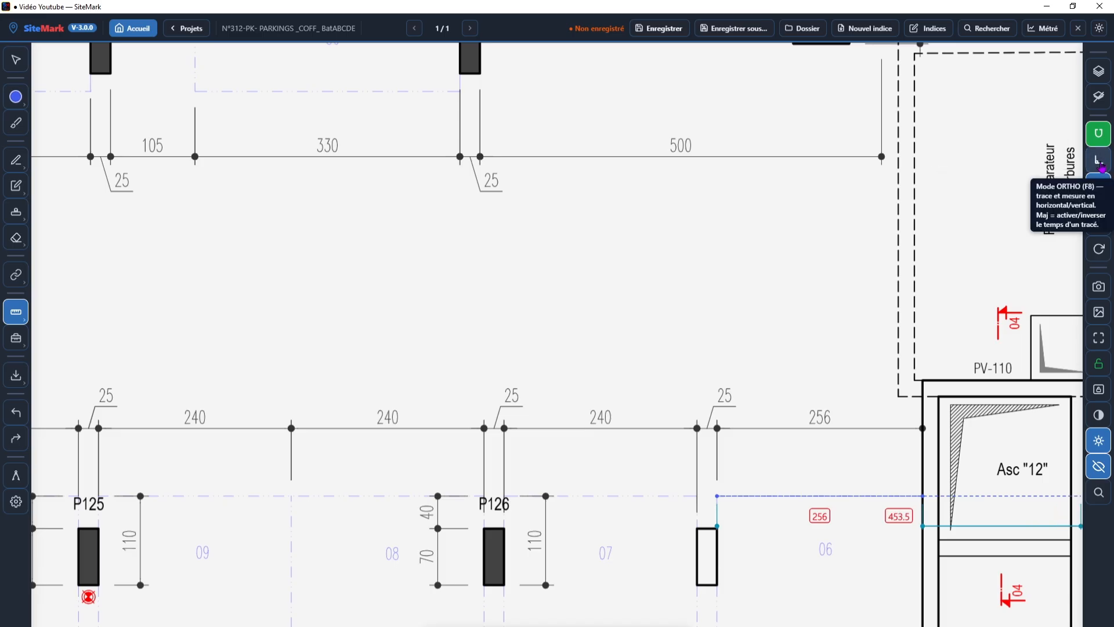
# - Continue the dimension chain across the unfilled column, space 07, column P126 and space 08, ending at the dashed boundary with space 09
pyautogui.click(700, 529)
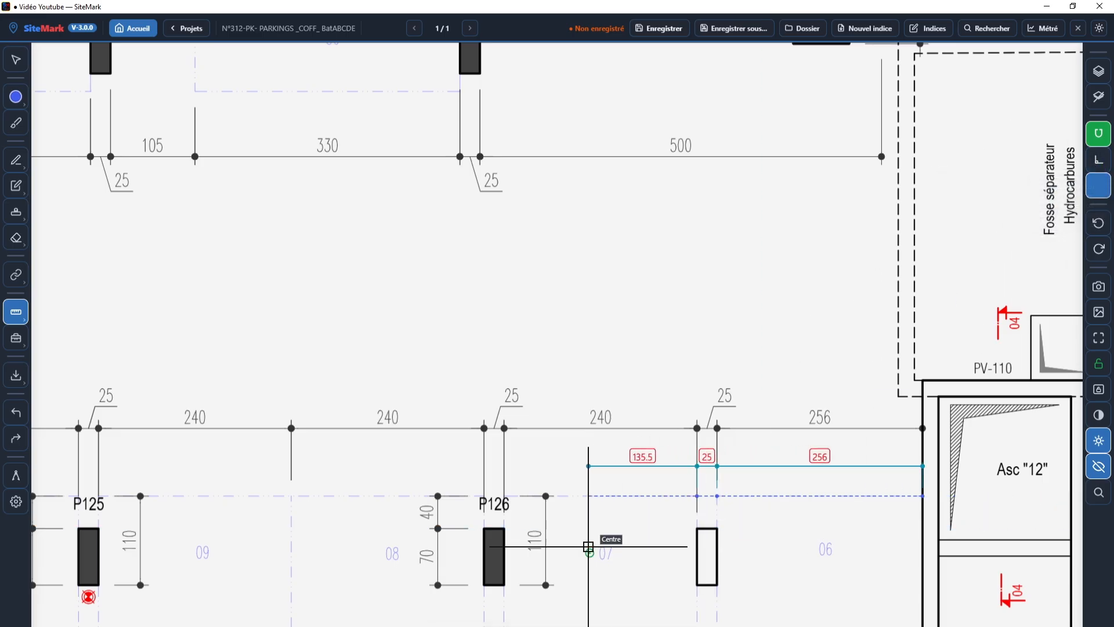
pyautogui.click(481, 528)
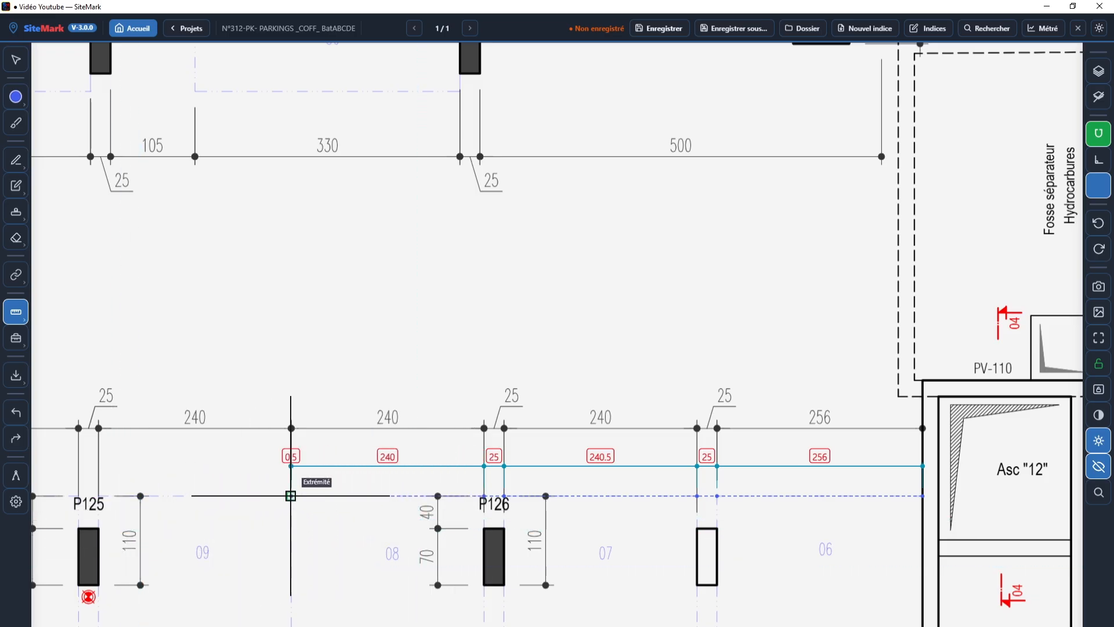
pyautogui.doubleClick(291, 495)
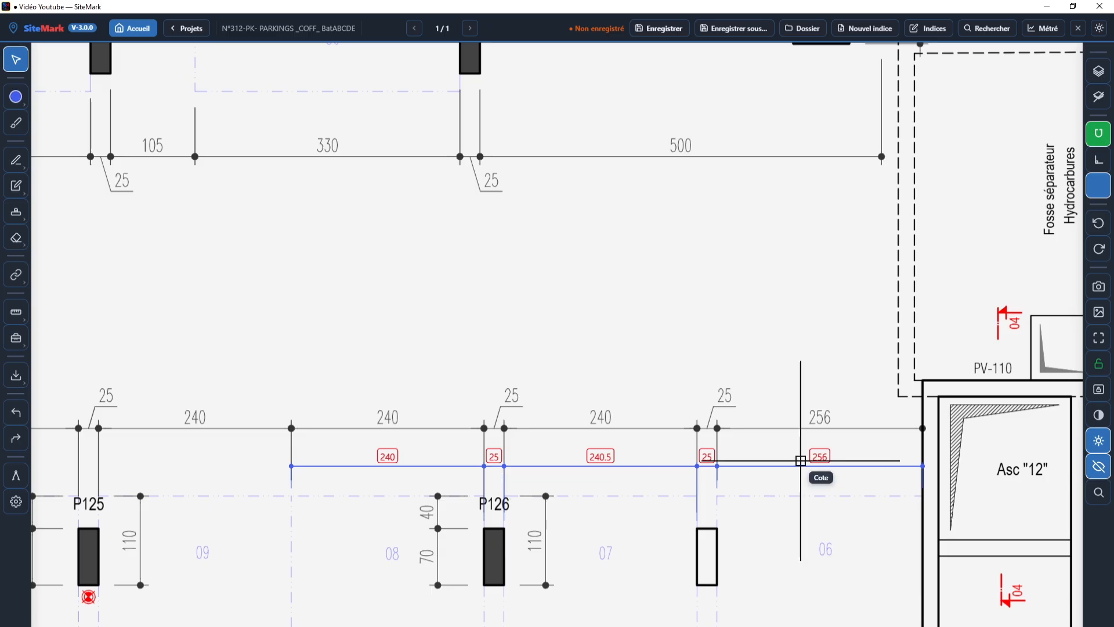
# - Add a boxed leader annotation reading "TEST" with its arrow pointing just above the plan's dimension of parking space 08
pyautogui.click(19, 191)
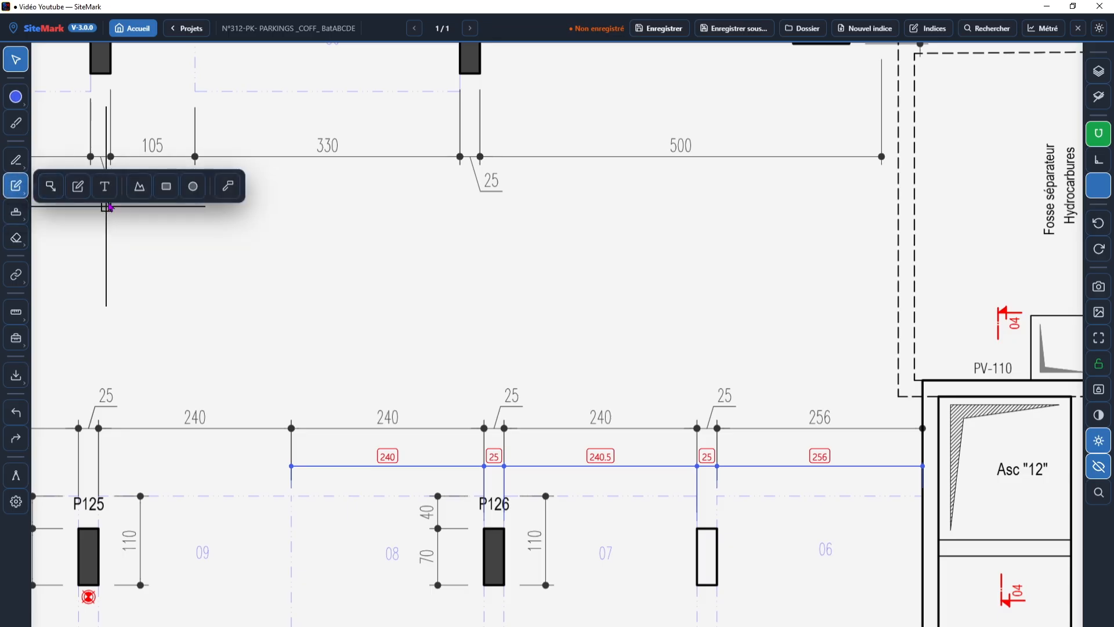
pyautogui.click(50, 184)
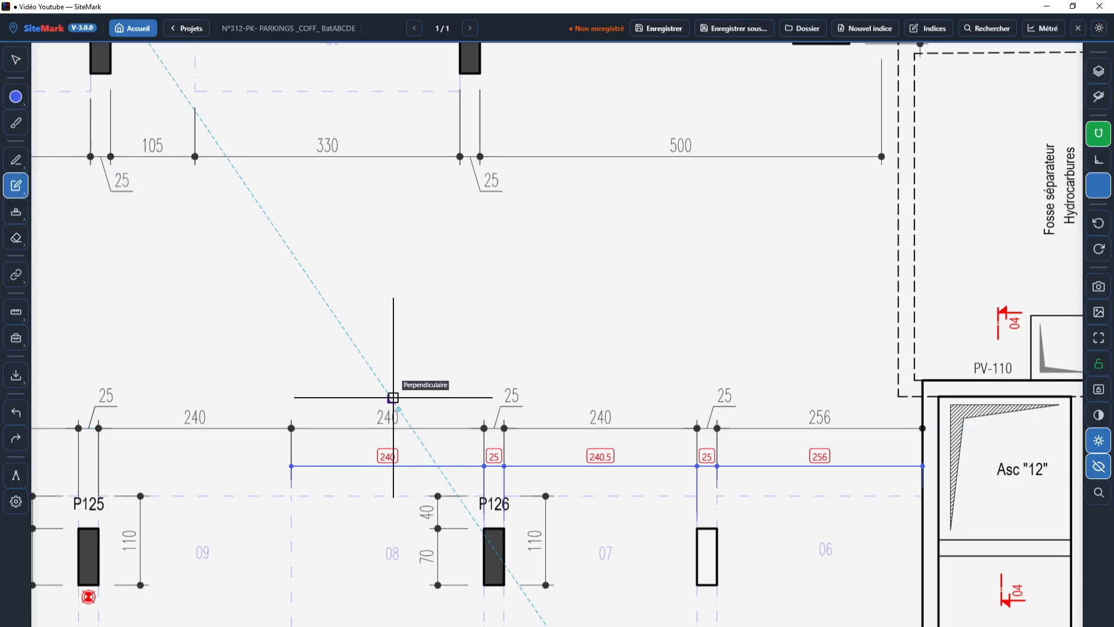
pyautogui.click(391, 398)
pyautogui.click(327, 331)
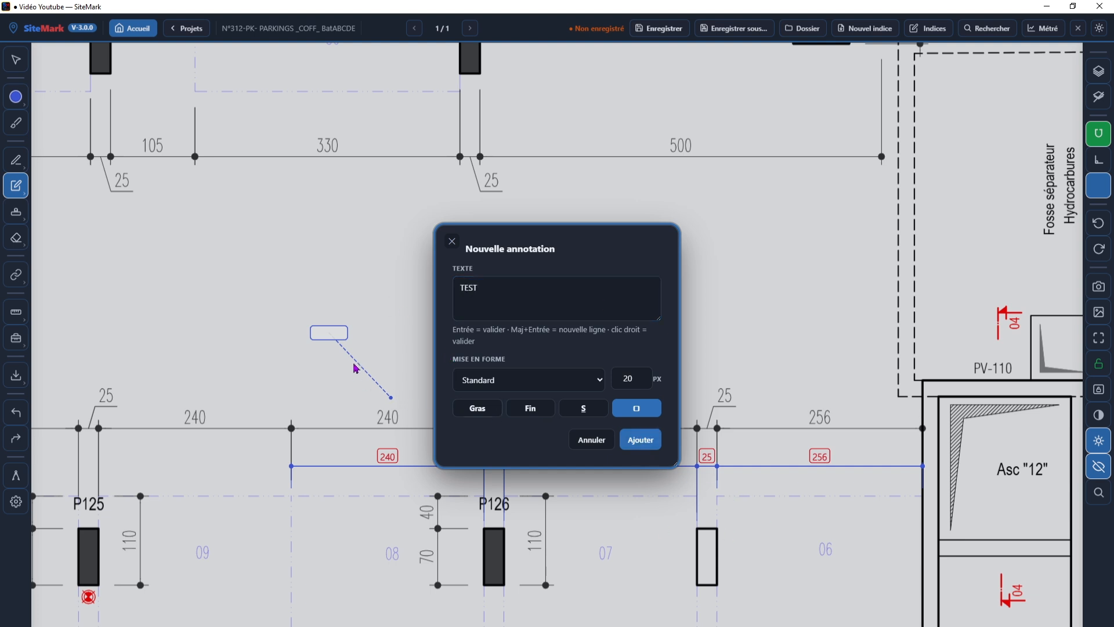
pyautogui.click(641, 450)
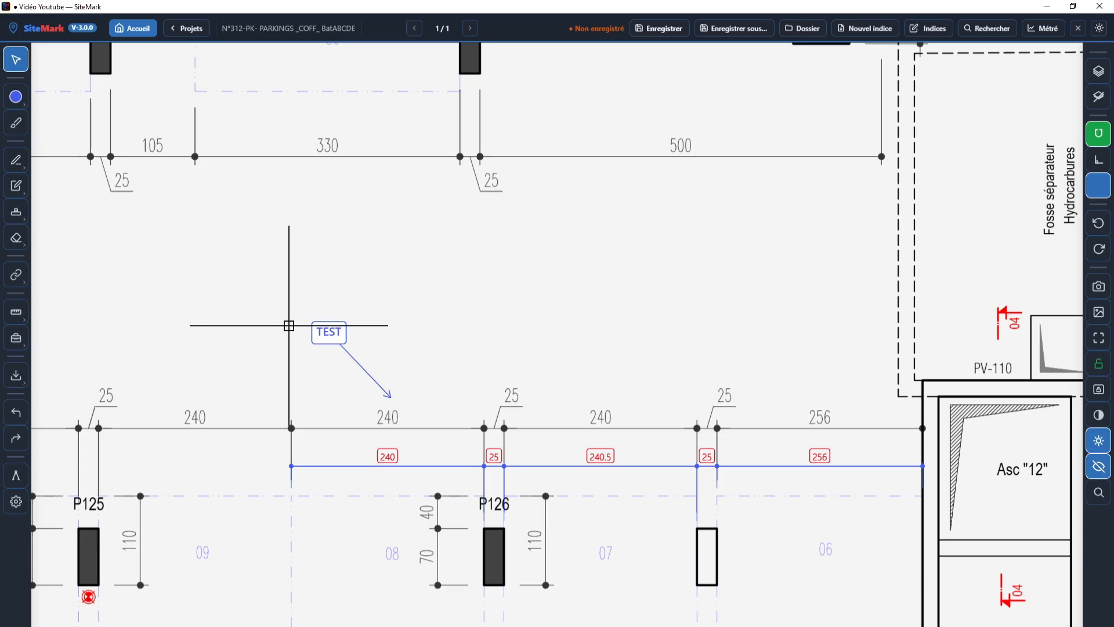
# - Move the TEST annotation's label closer to column P126 and re-aim its arrow at the column's thickness dimension
pyautogui.click(348, 343)
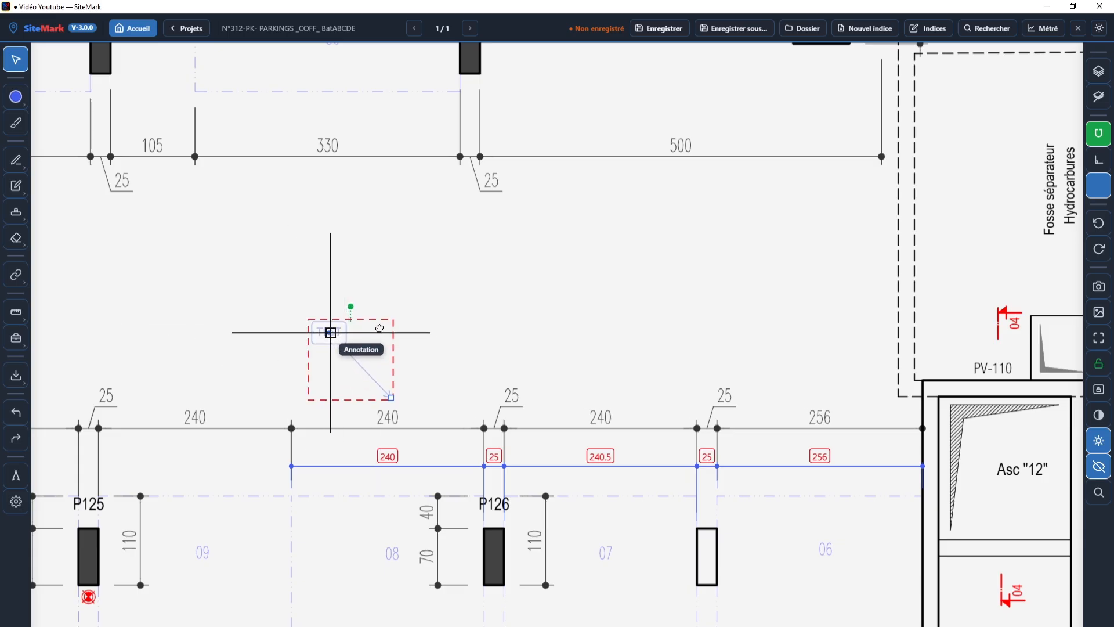
pyautogui.moveTo(331, 332)
pyautogui.mouseDown()
pyautogui.moveTo(440, 353)
pyautogui.moveTo(430, 331)
pyautogui.mouseUp()
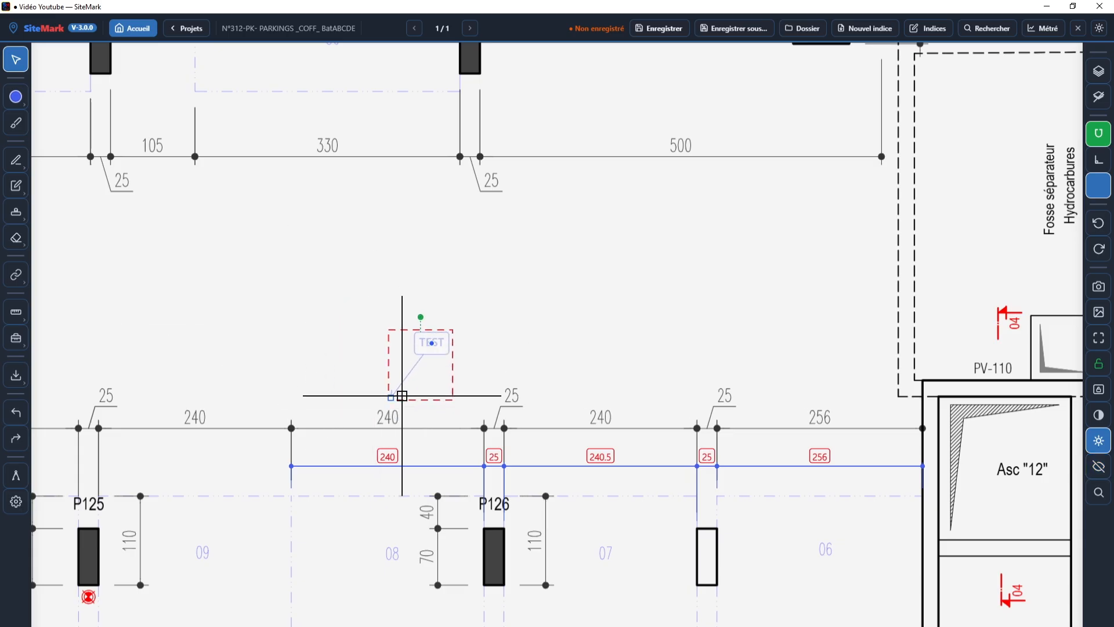
pyautogui.click(421, 414)
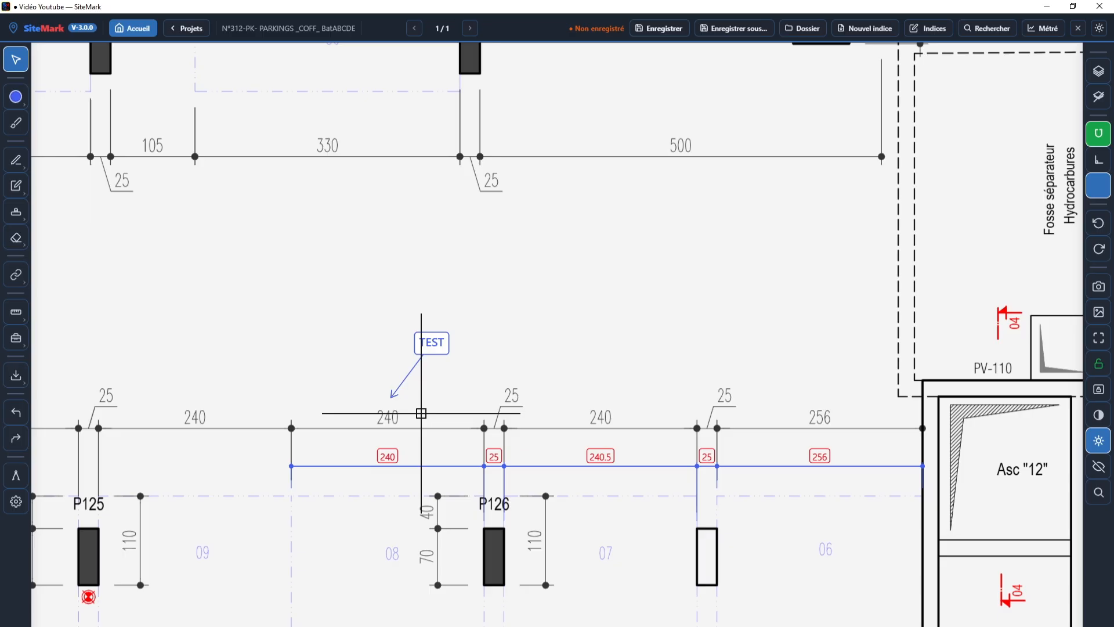
pyautogui.click(396, 397)
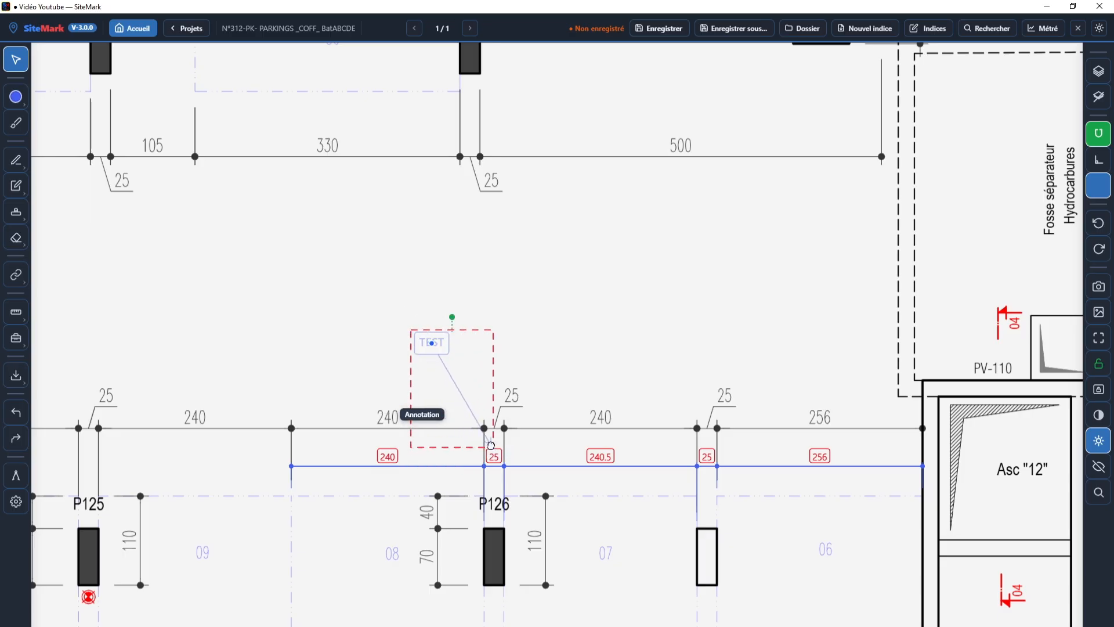
pyautogui.click(592, 406)
pyautogui.scroll(2, 510, 393)
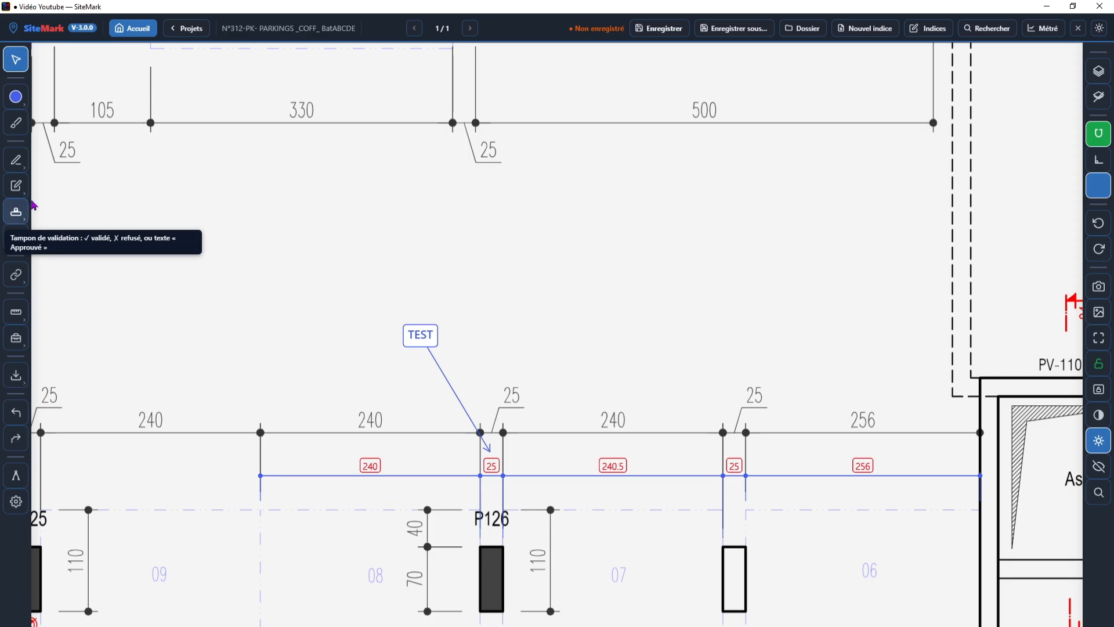
# - Draw a rectangular hatch of about 160 m² from beside column P128 to the inner face of wall PV-64 near column P116
pyautogui.click(17, 187)
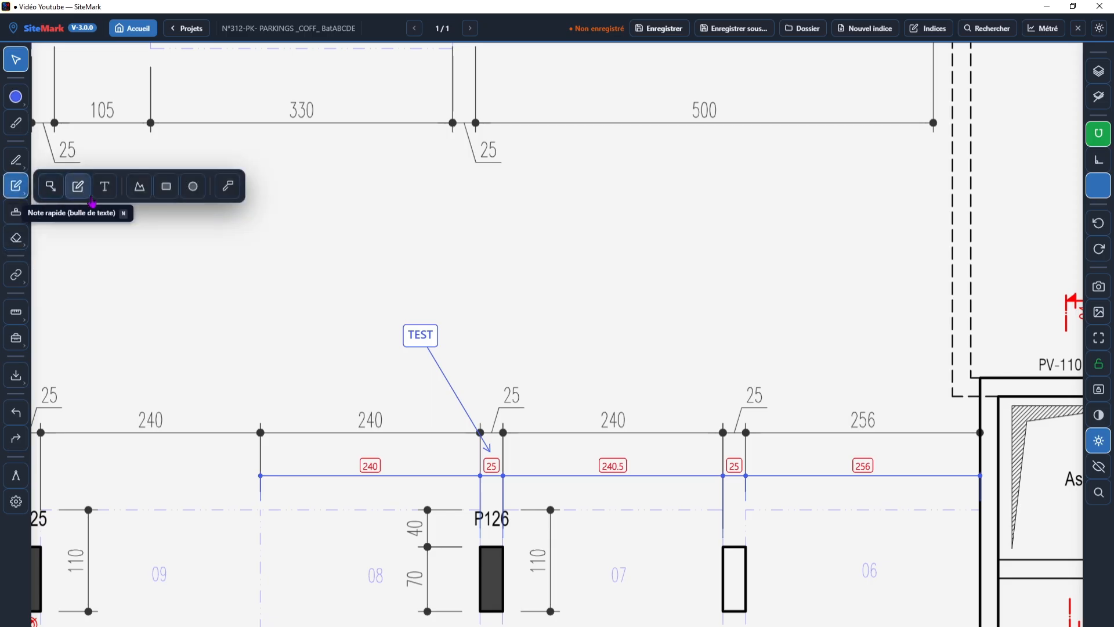
pyautogui.click(174, 191)
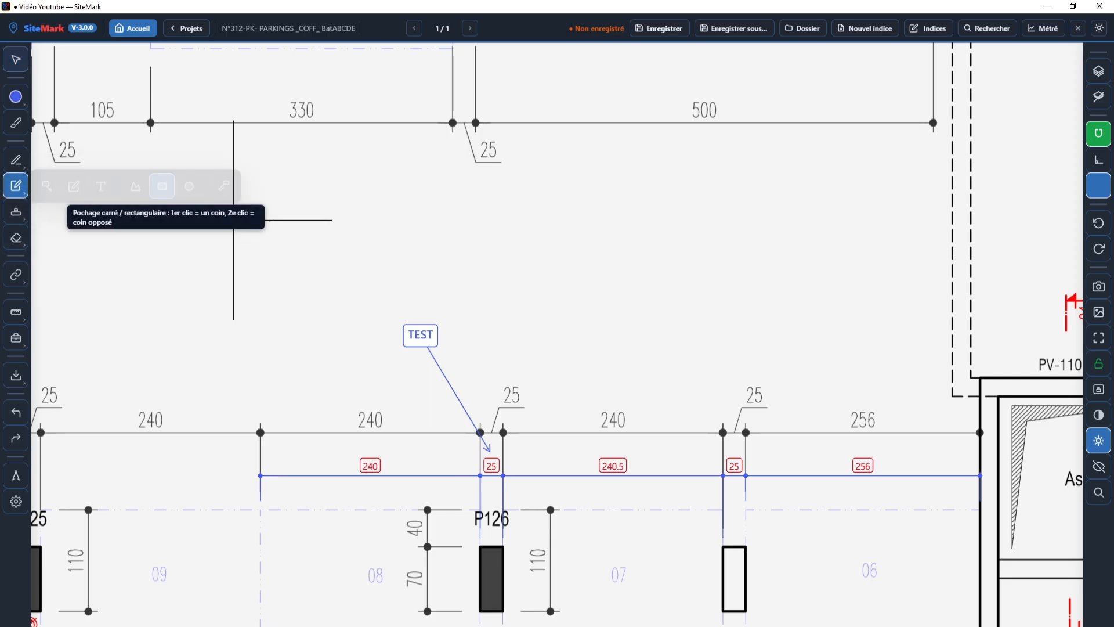
pyautogui.scroll(-3, 611, 481)
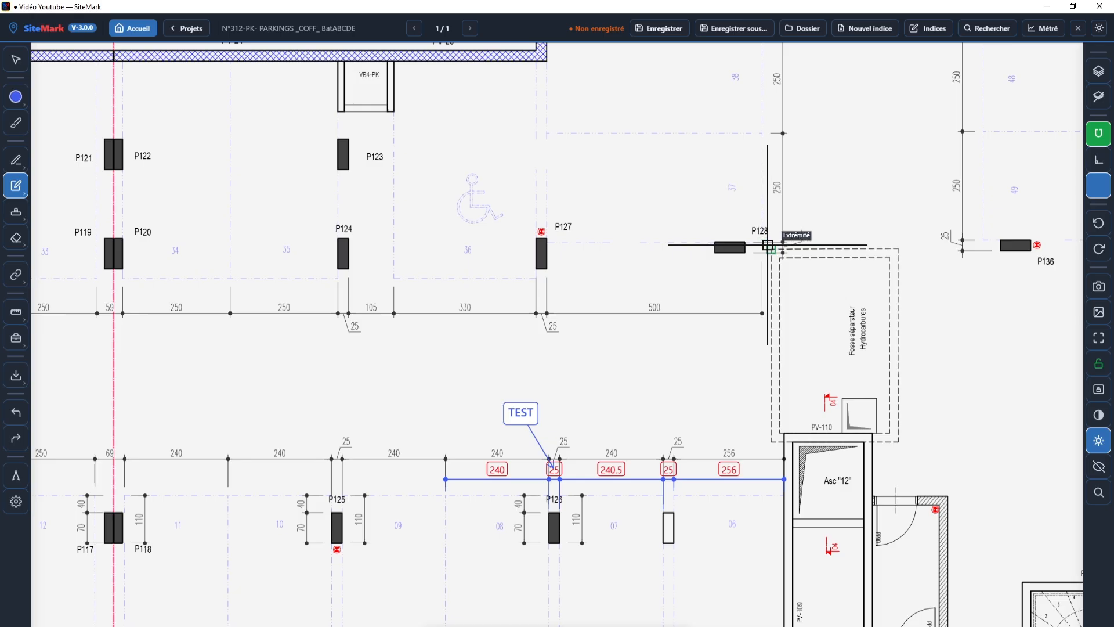
pyautogui.click(770, 244)
pyautogui.scroll(-3, 621, 416)
pyautogui.moveTo(501, 547); pyautogui.dragTo(691, 380)
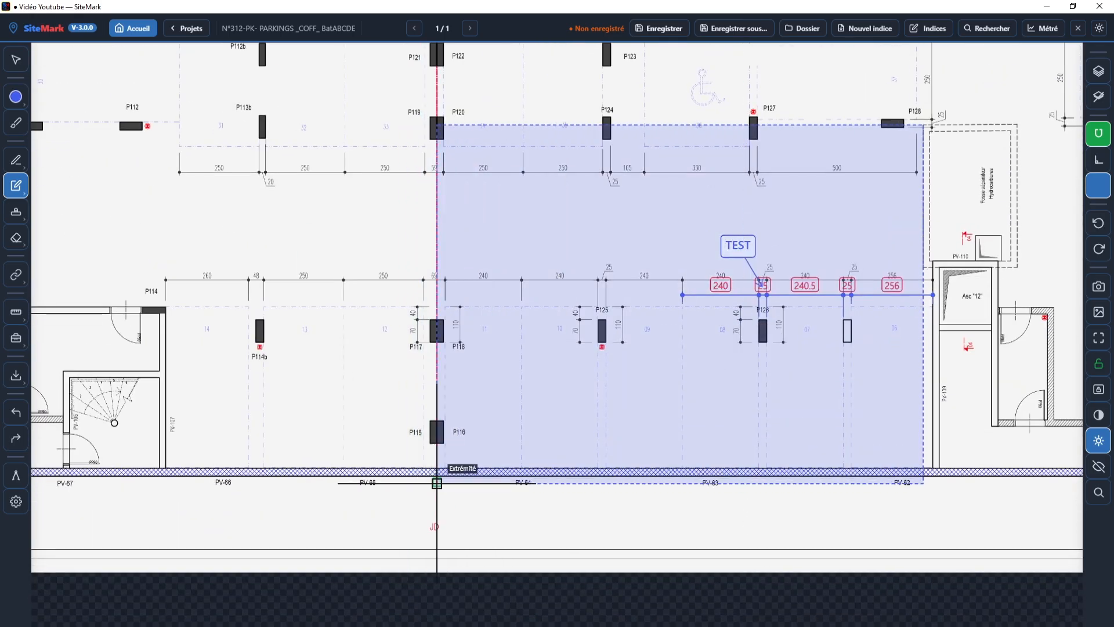
pyautogui.scroll(1, 441, 467)
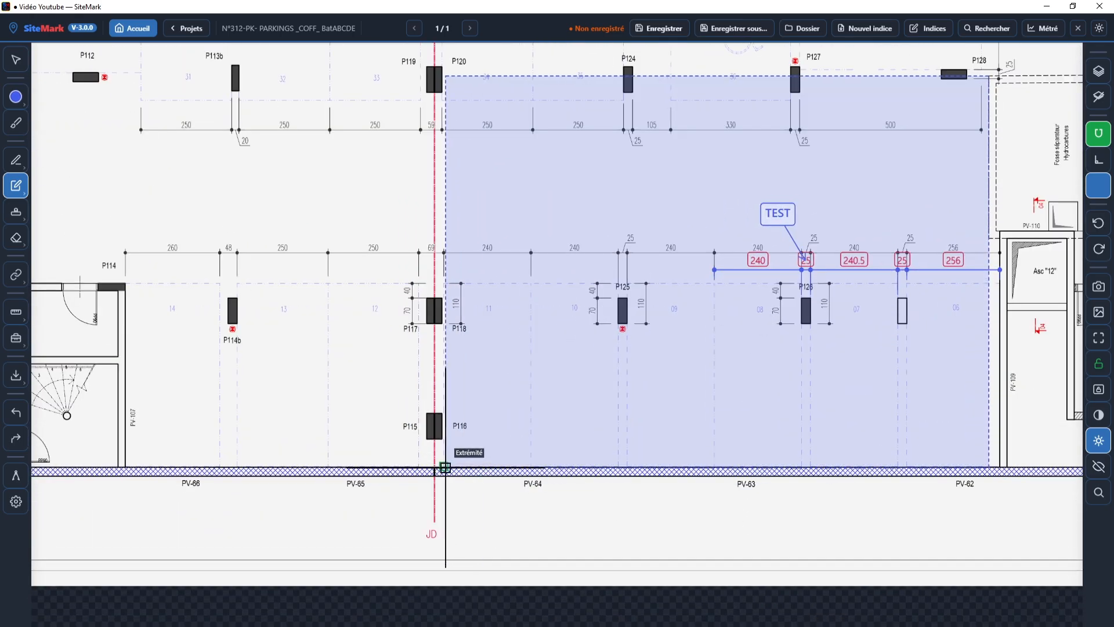
pyautogui.click(443, 465)
pyautogui.moveTo(704, 362); pyautogui.dragTo(576, 415)
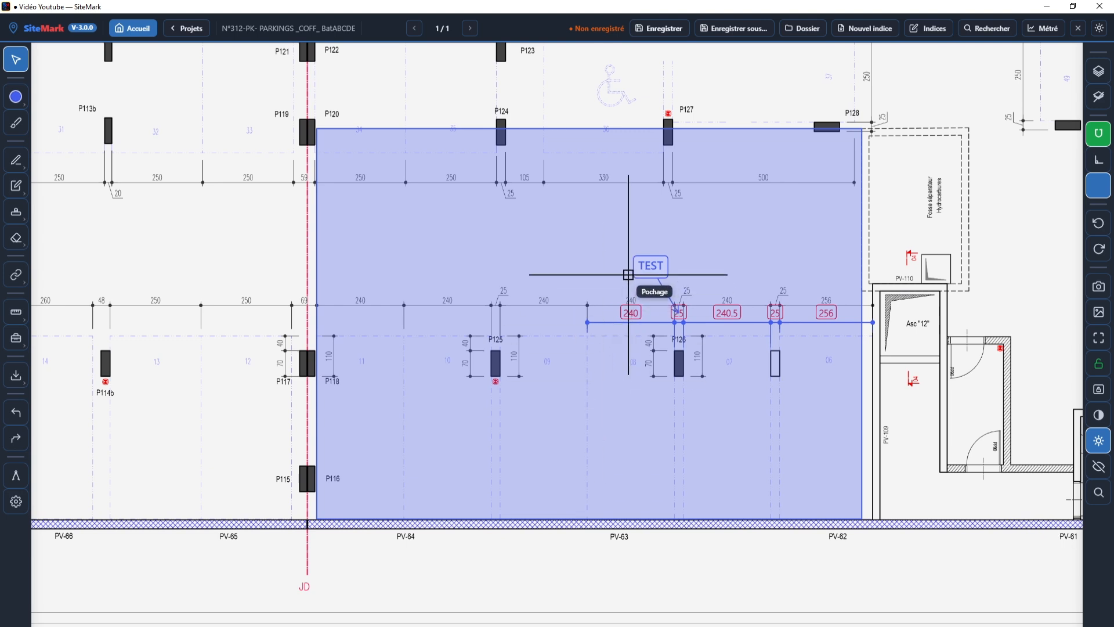
# - Label the rectangular hatch "Dallage Coulé ce jour" in its properties, with the label displayed at its centre
pyautogui.click(581, 246)
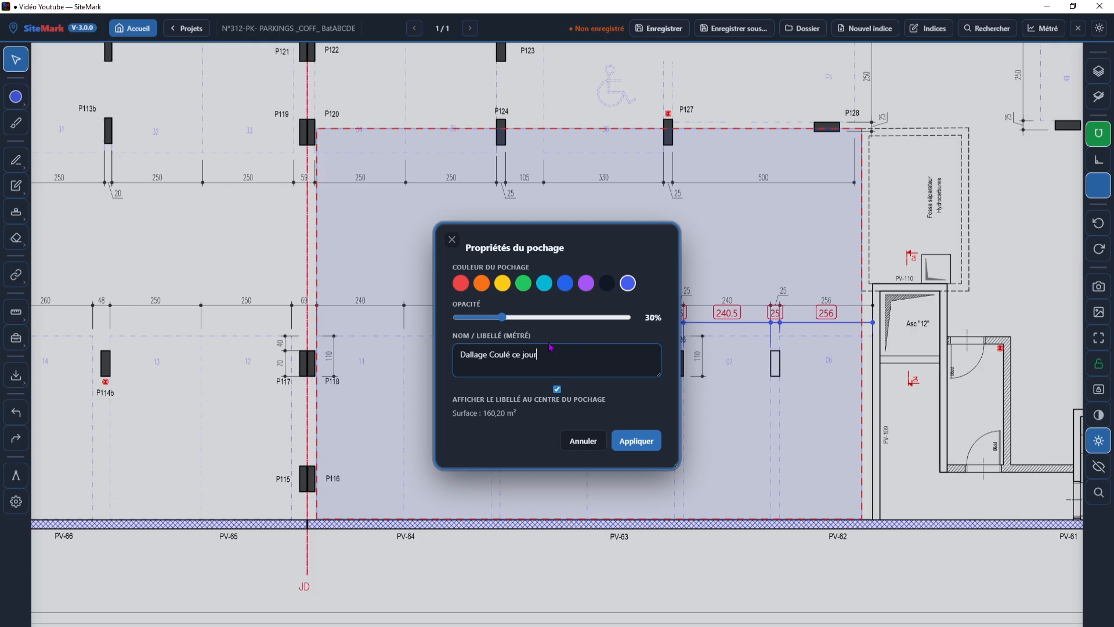
pyautogui.click(636, 442)
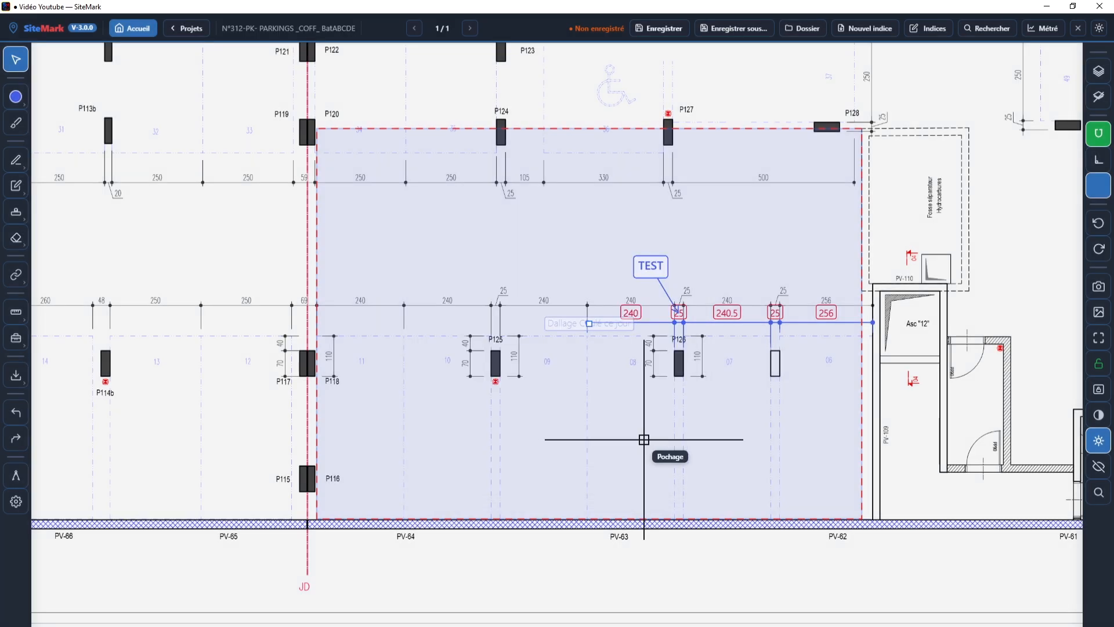
pyautogui.scroll(4, 569, 347)
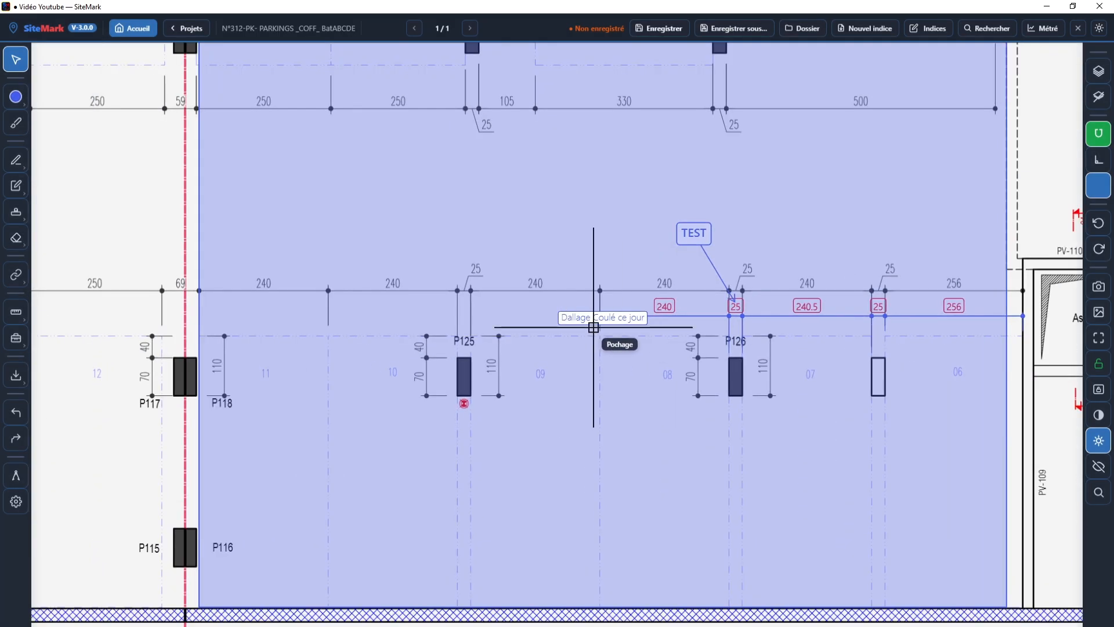
pyautogui.scroll(-3, 589, 325)
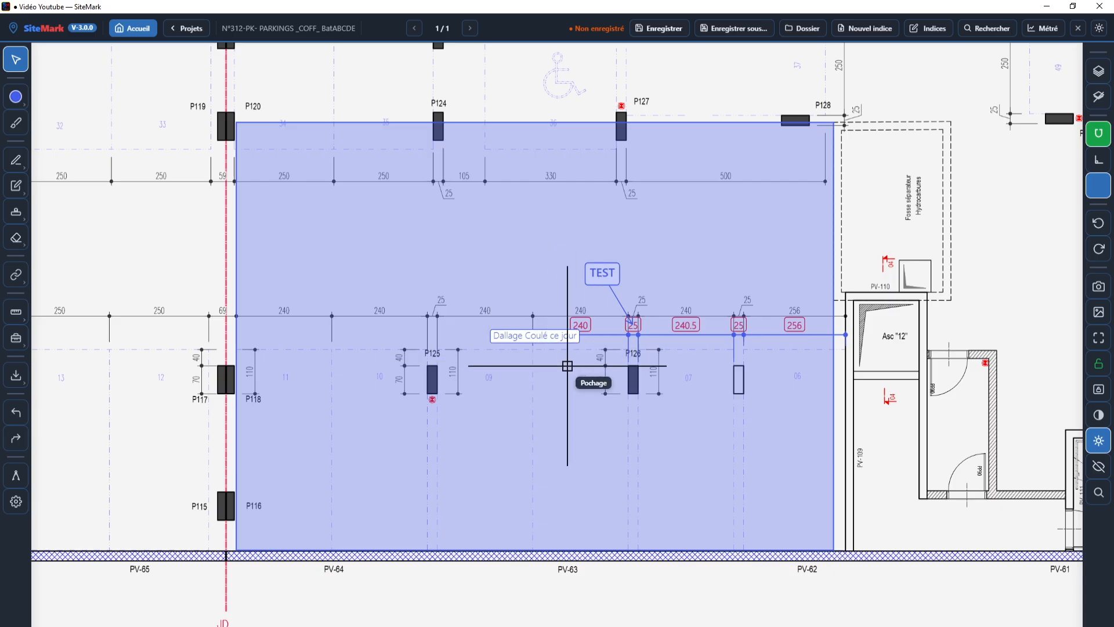
# - Change the hatch colour to yellow and its opacity to 20%
pyautogui.click(559, 234)
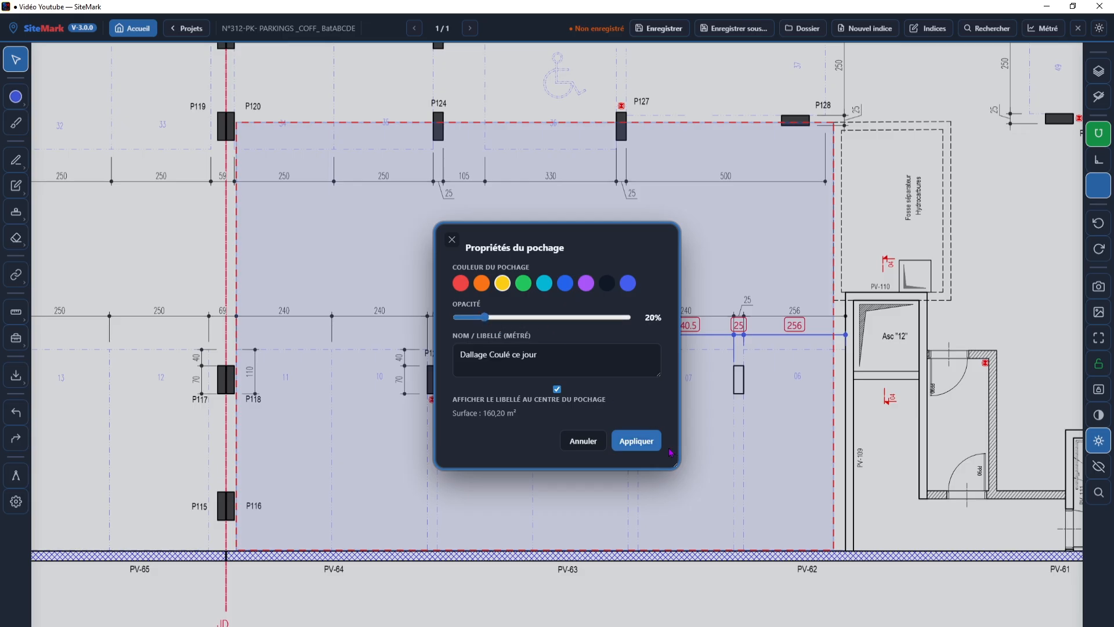
pyautogui.click(638, 441)
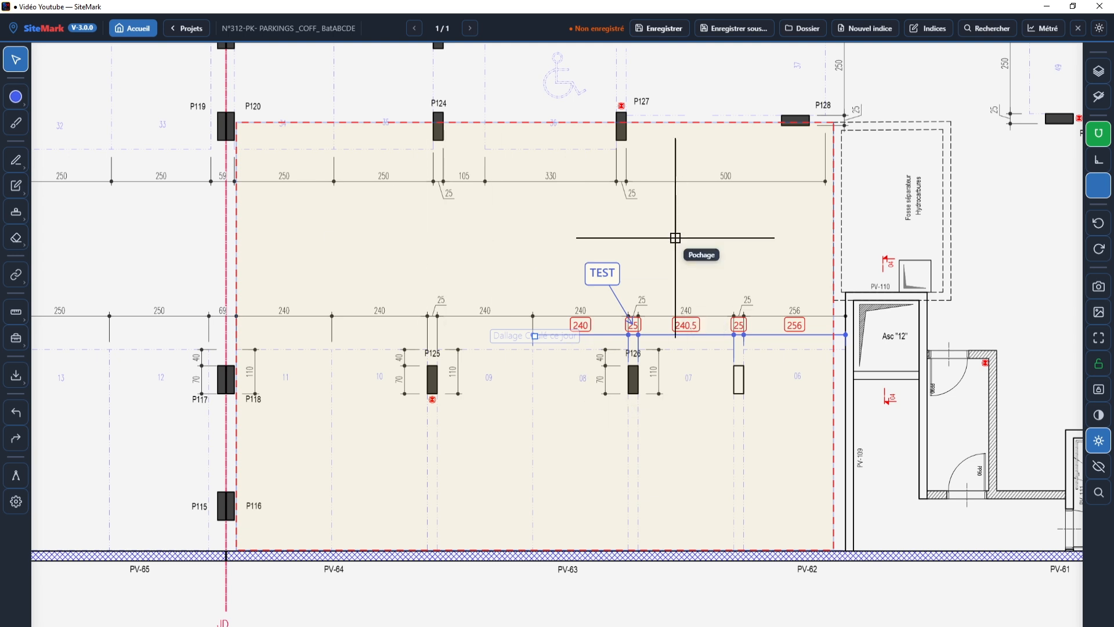
pyautogui.moveTo(595, 323); pyautogui.dragTo(507, 349)
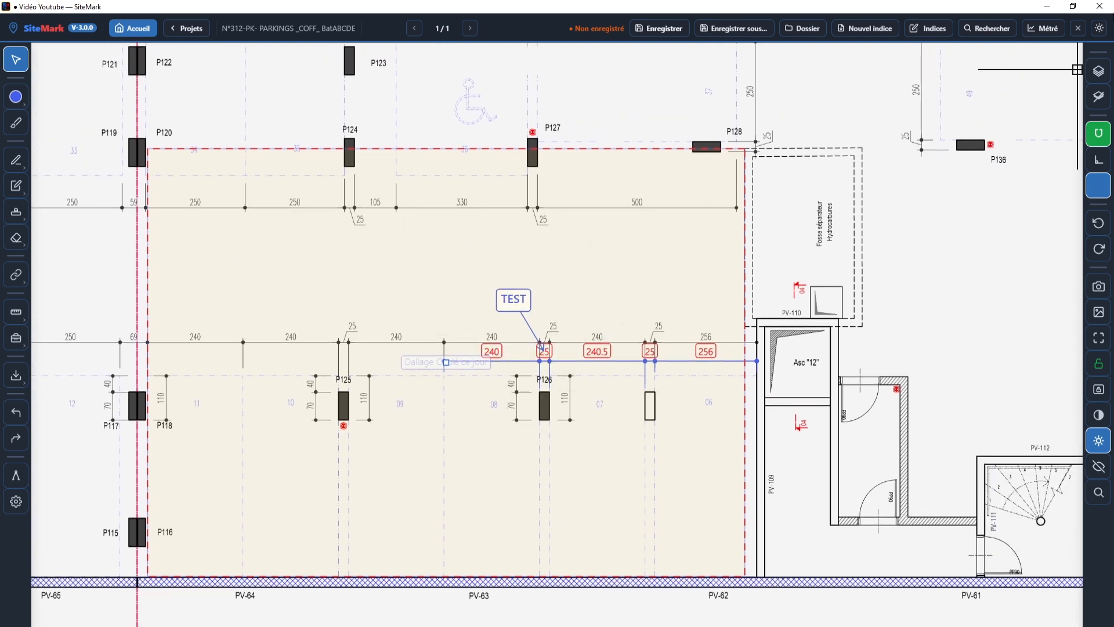
# - Review the current plan's quantity takeoff for the hatched slab and the TEST annotation, and close it
pyautogui.click(1057, 28)
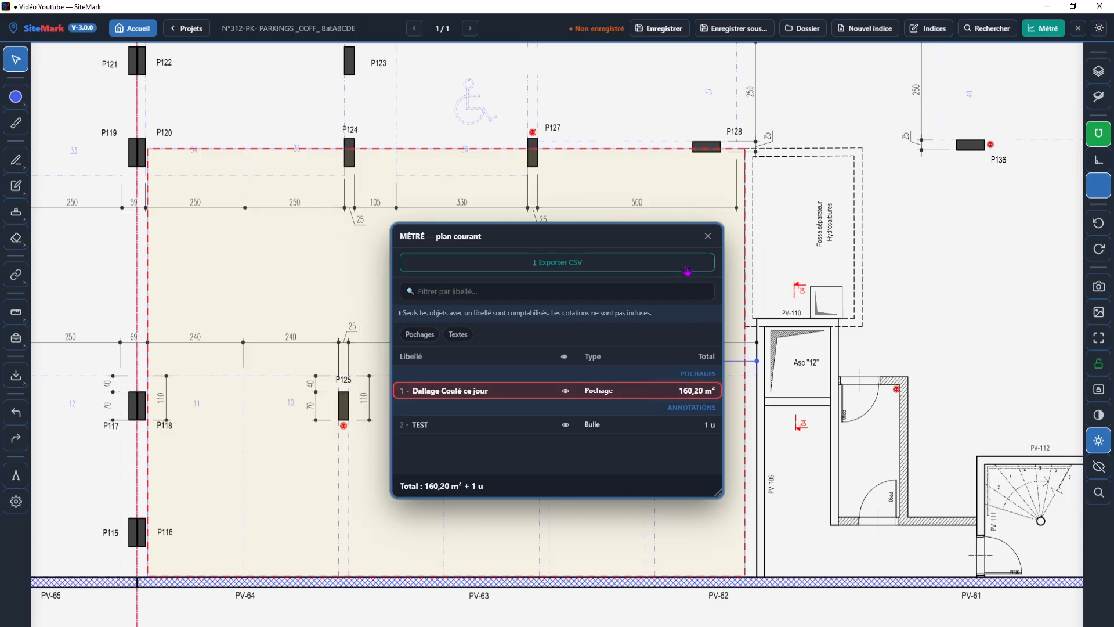
pyautogui.click(708, 237)
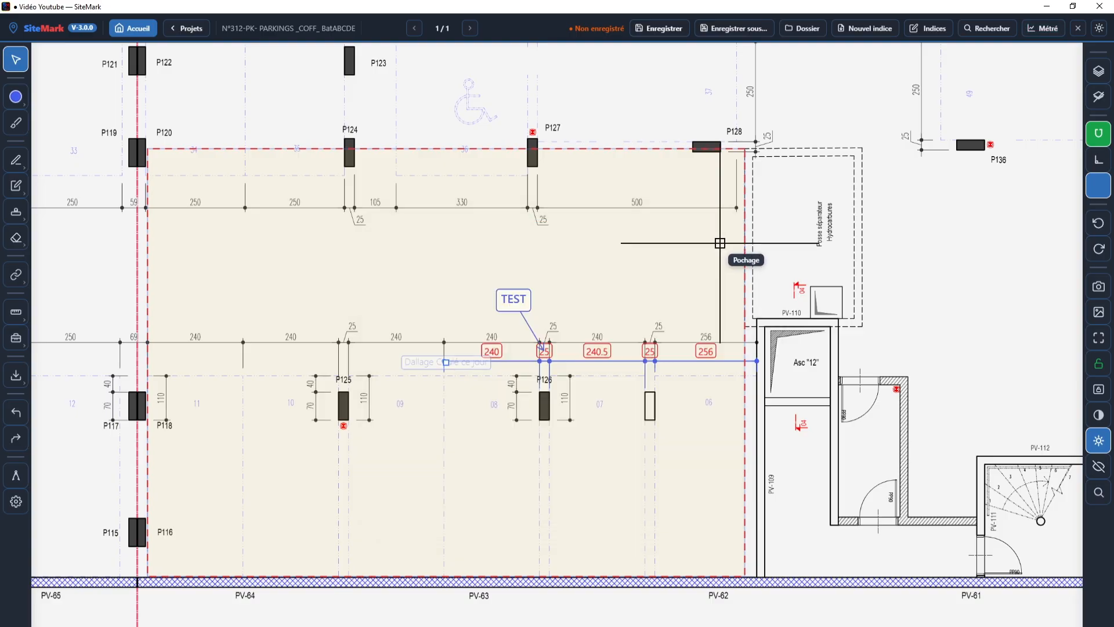
pyautogui.scroll(-3, 704, 388)
pyautogui.scroll(-3, 625, 411)
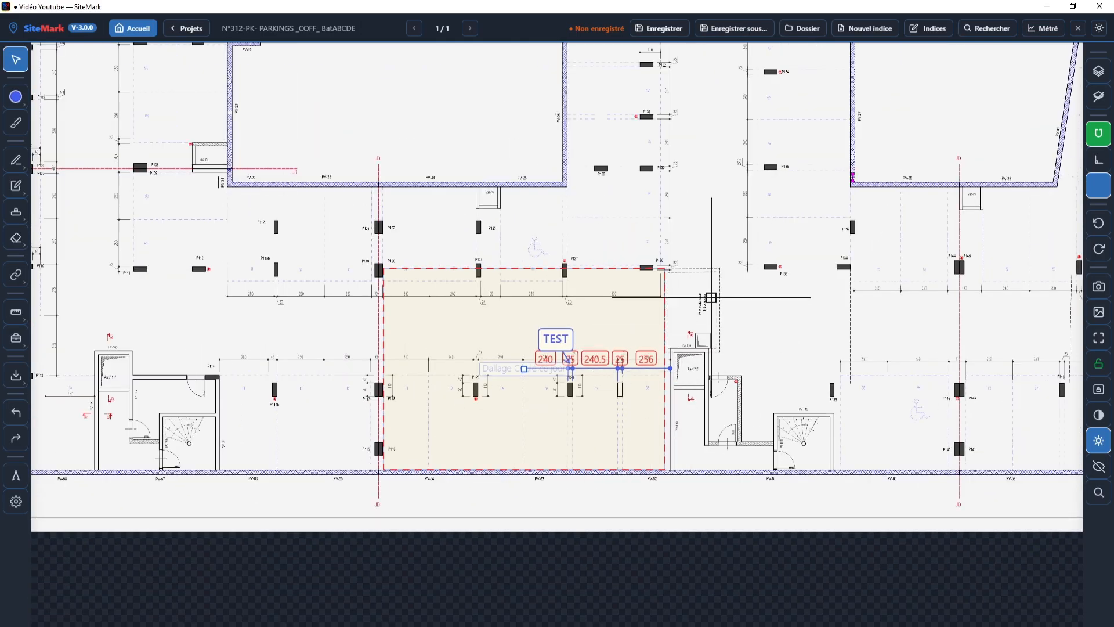
# - Trace a highlighter line about 18.93 m long around the Asc "11" lift and stair core, from PV-104 over PV-103 and down PV-107
pyautogui.hscroll(3, 710, 337)
pyautogui.scroll(-2, 615, 380)
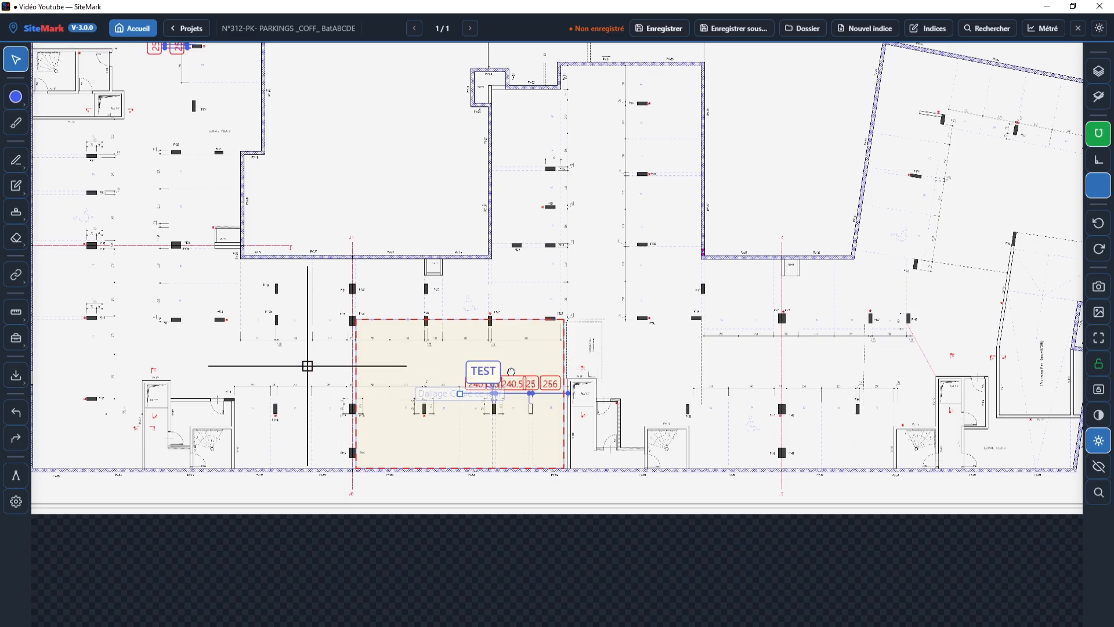
pyautogui.hscroll(-5, 486, 343)
pyautogui.scroll(-1, 435, 336)
pyautogui.moveTo(435, 336); pyautogui.dragTo(421, 407)
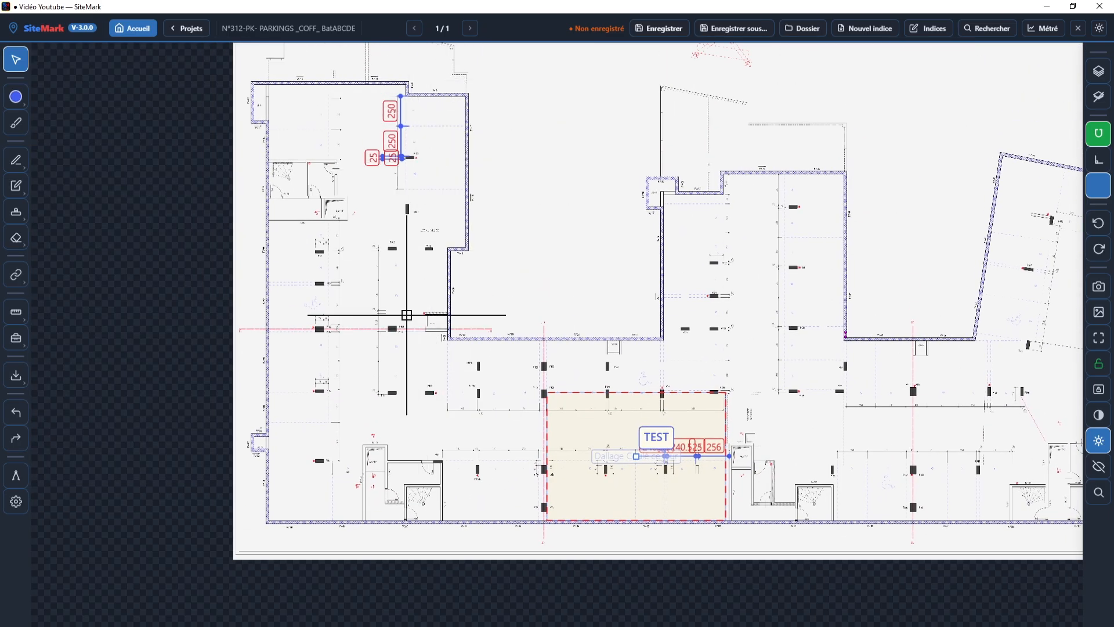
pyautogui.scroll(2, 511, 435)
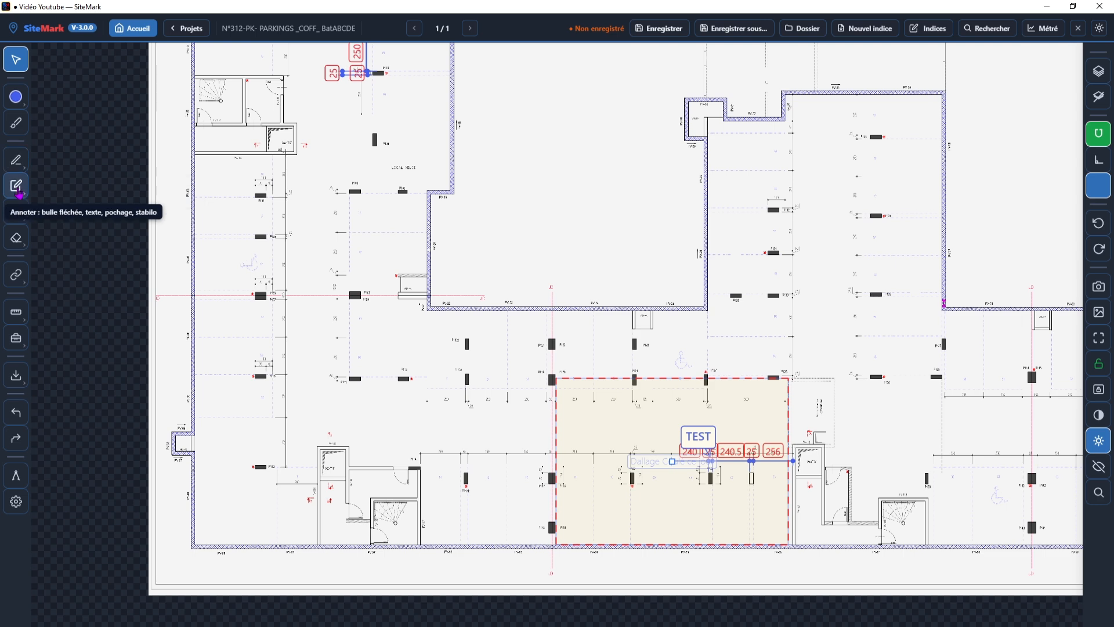
pyautogui.click(18, 193)
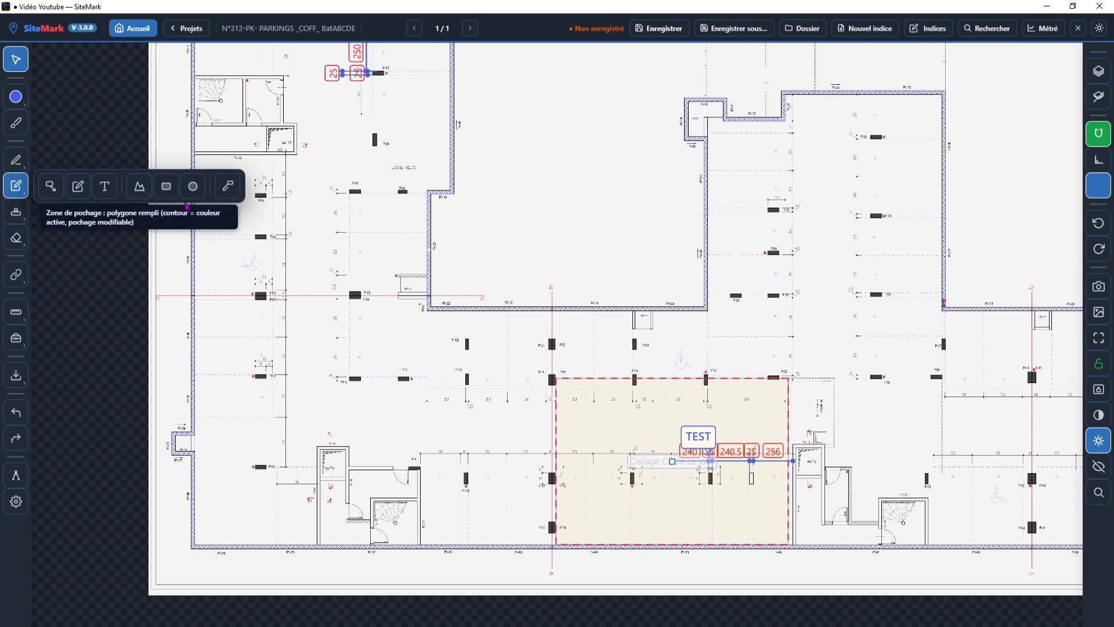
pyautogui.click(230, 186)
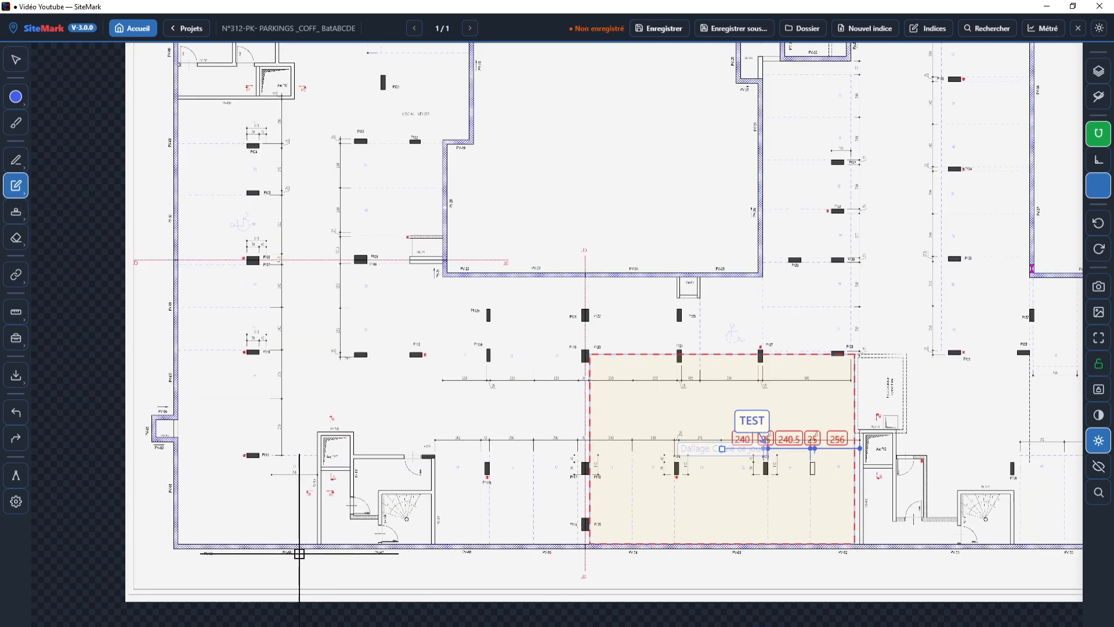
pyautogui.scroll(1, 314, 545)
pyautogui.scroll(3, 321, 418)
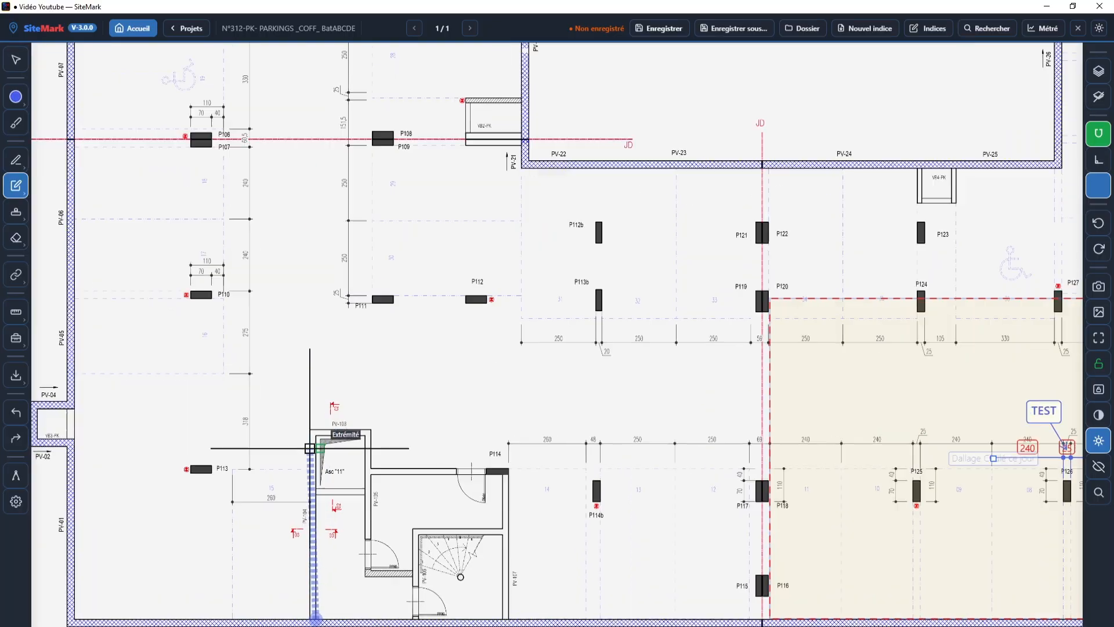
pyautogui.click(319, 432)
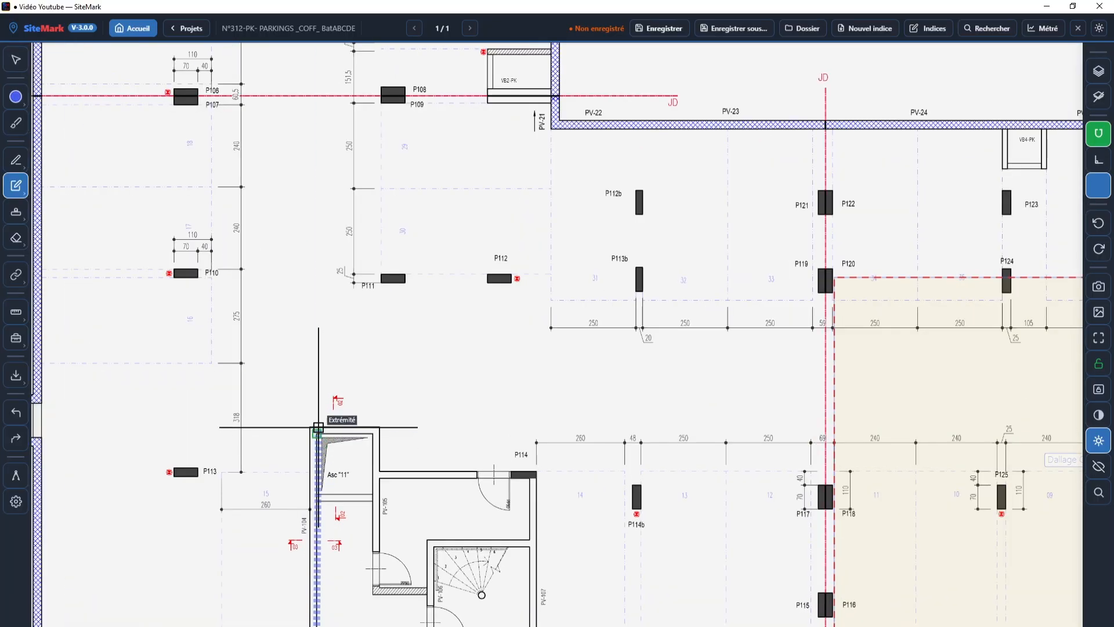
pyautogui.click(380, 428)
pyautogui.click(381, 467)
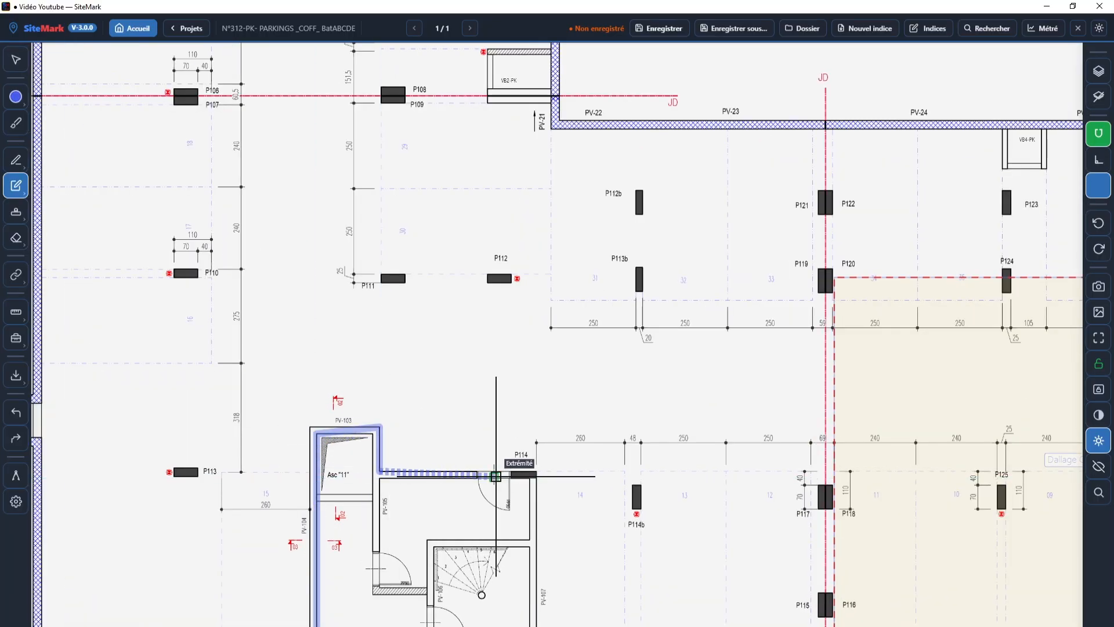
pyautogui.click(539, 471)
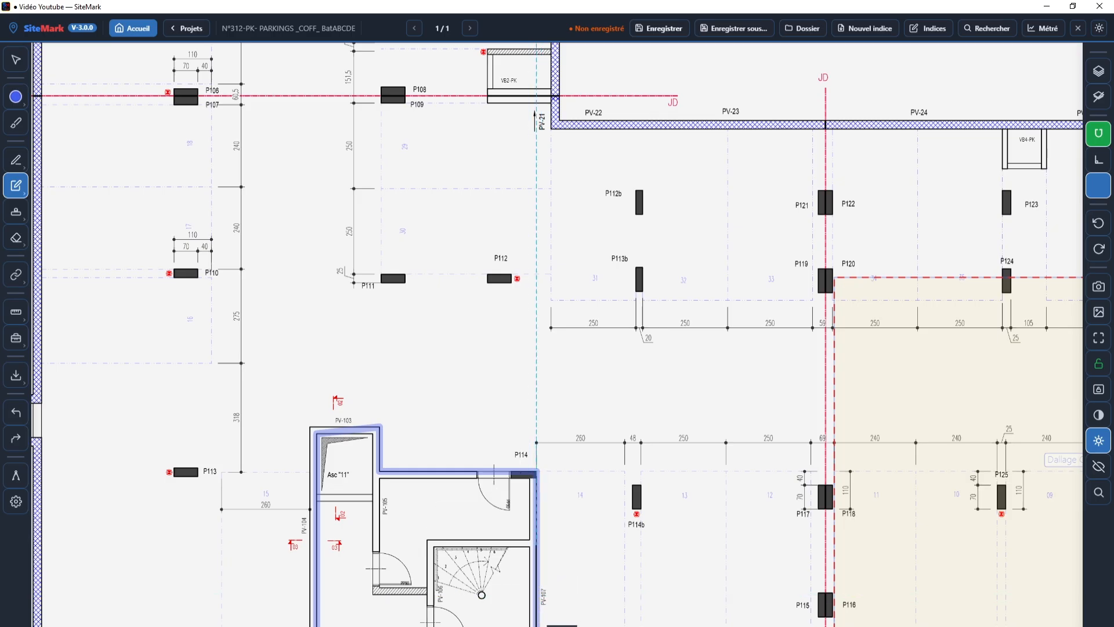
pyautogui.press('Escape')
# - Label the highlighter line "Mur intérieur 18cm" in its properties and change its colour to orange
pyautogui.click(453, 471)
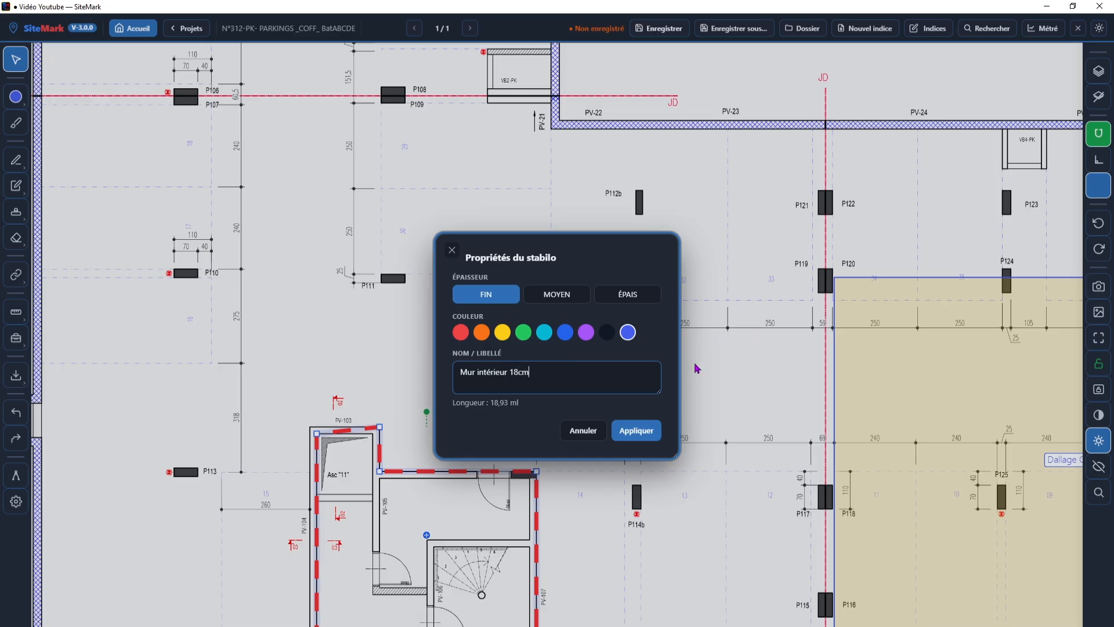
pyautogui.click(638, 430)
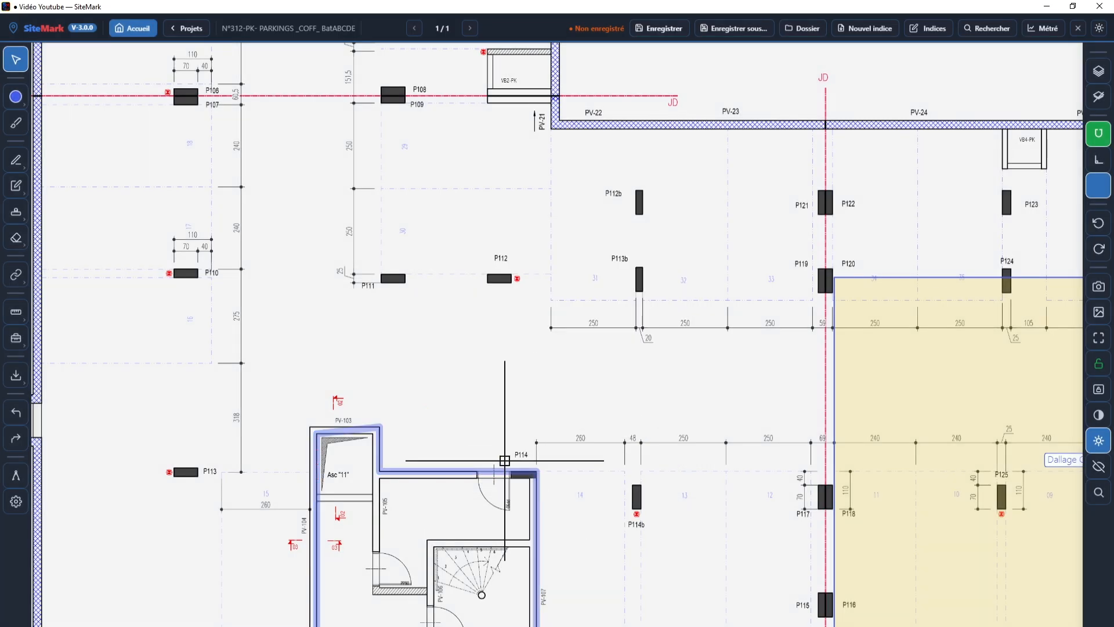
pyautogui.click(436, 470)
pyautogui.click(15, 97)
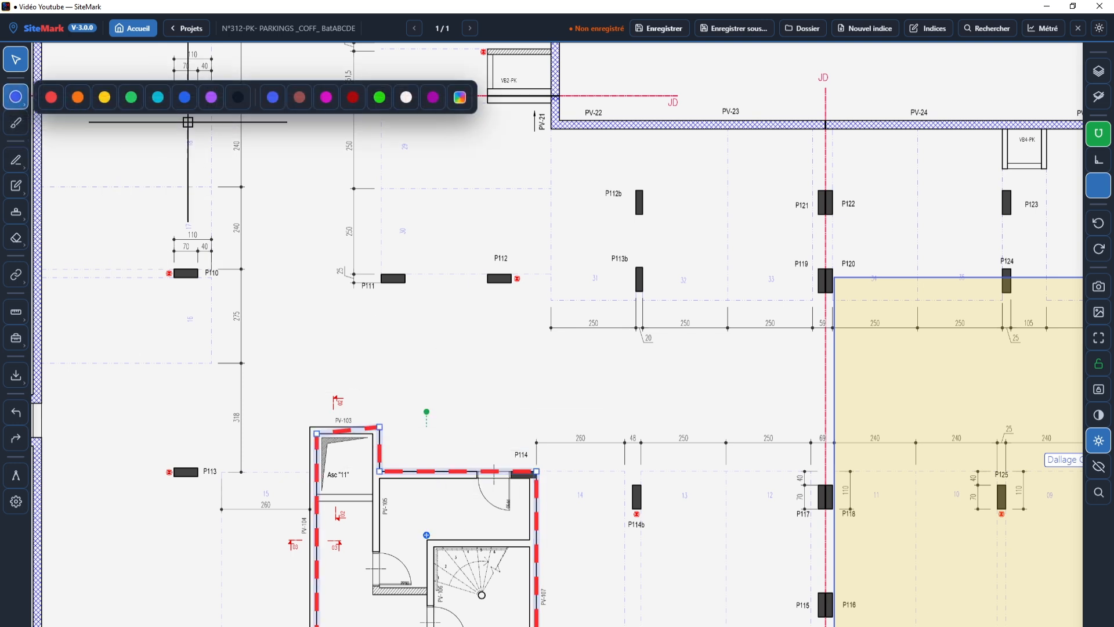
pyautogui.click(78, 97)
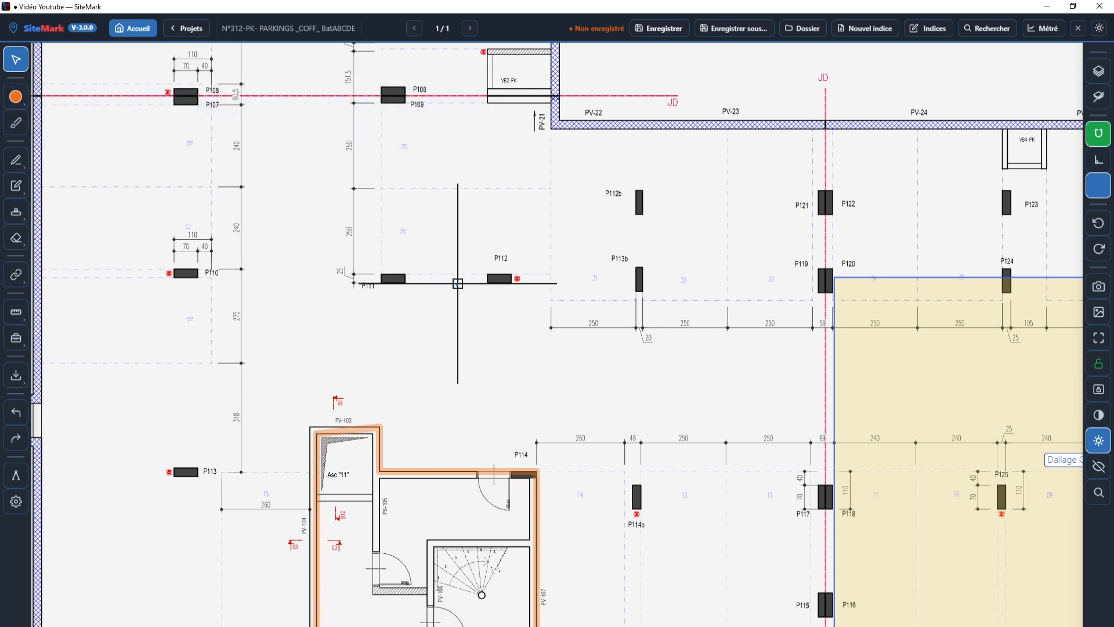
# - Review the highlighted interior wall in the current plan's quantity takeoff, and close it
pyautogui.click(1055, 31)
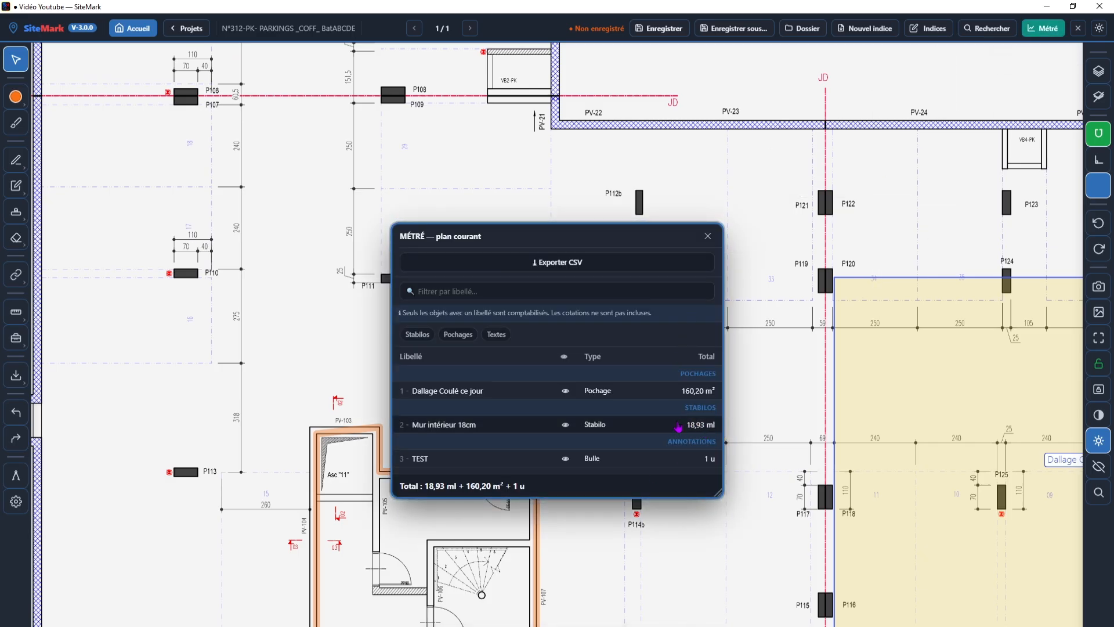
pyautogui.click(707, 236)
# - Place a plan link at section mark 01 beside lift Asc "10", targeting page 1 of the N°313- COUPES FONDATIONS _COFF plan
pyautogui.scroll(-5, 709, 236)
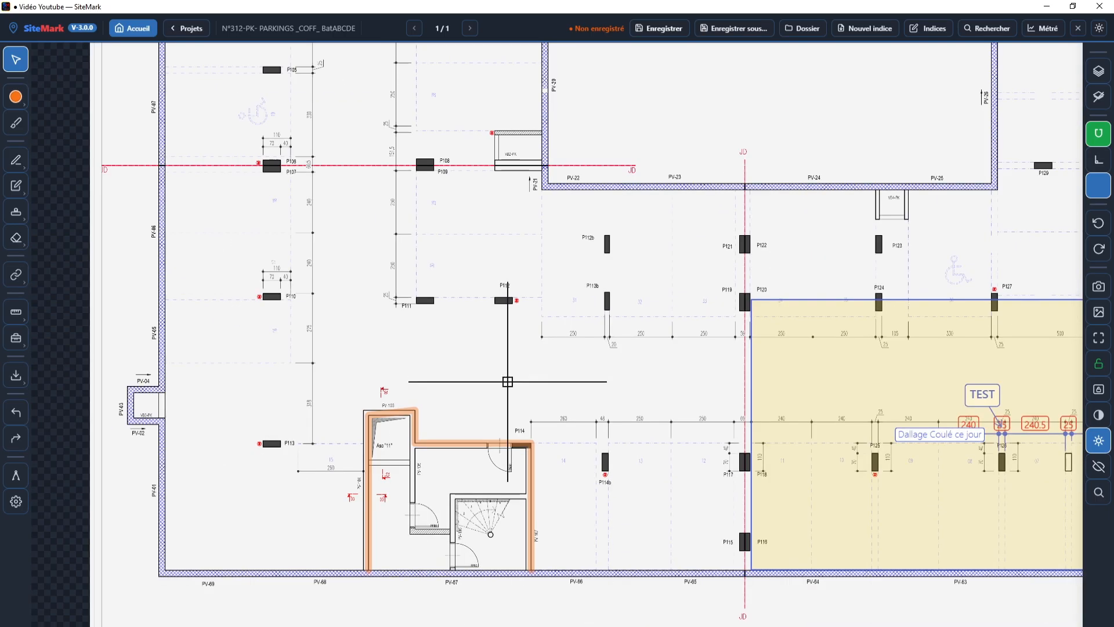
pyautogui.moveTo(526, 439); pyautogui.dragTo(460, 398)
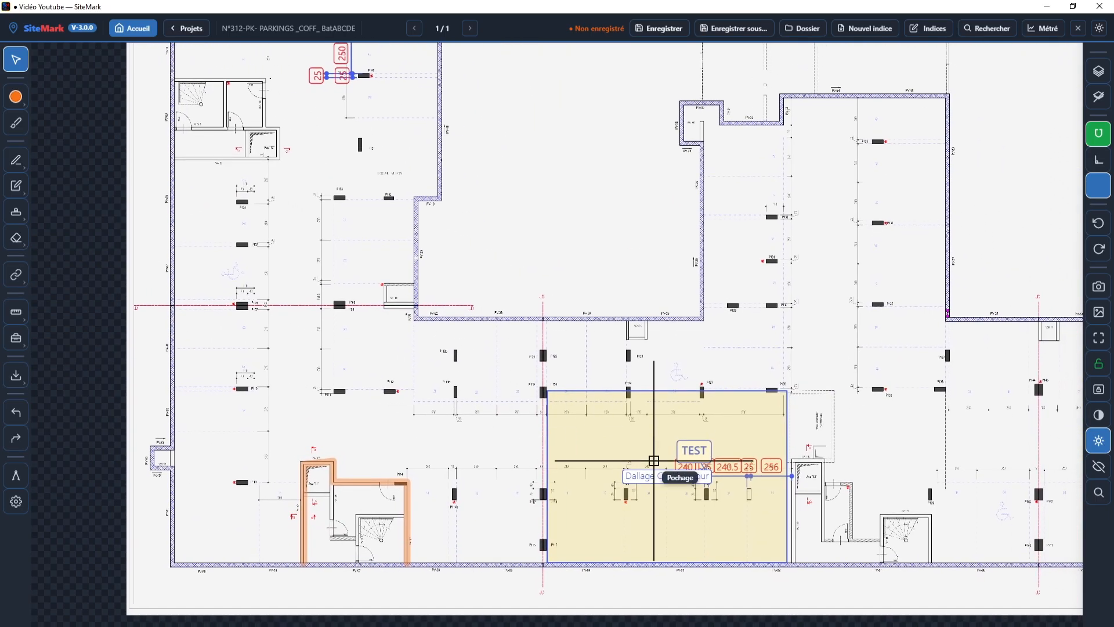
pyautogui.moveTo(476, 250); pyautogui.dragTo(501, 341)
pyautogui.scroll(10, 351, 208)
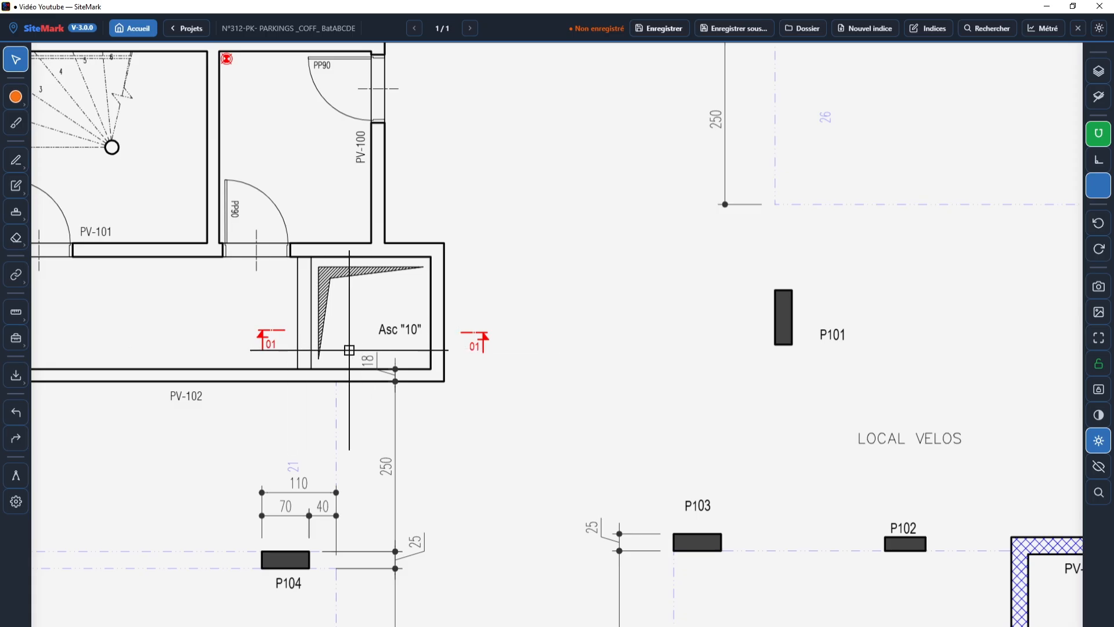
pyautogui.click(15, 275)
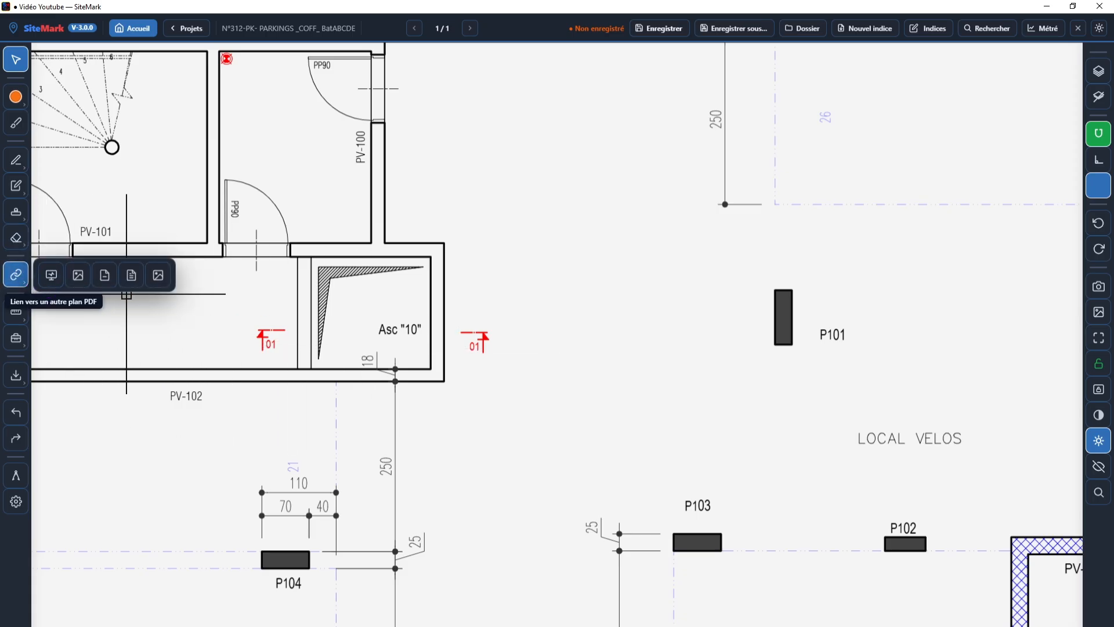
pyautogui.click(52, 275)
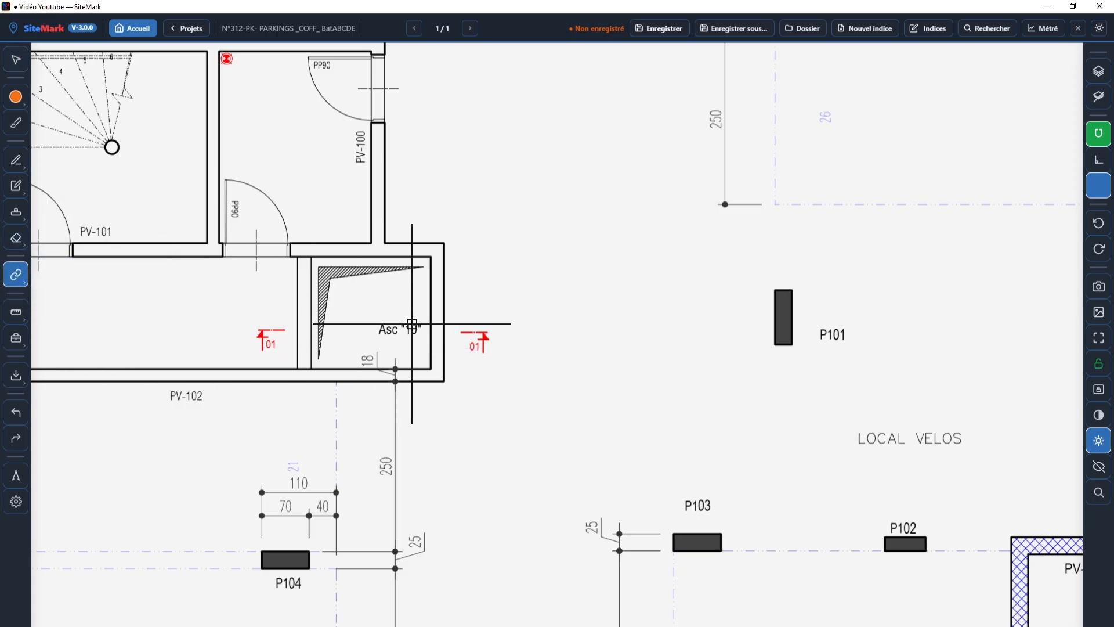
pyautogui.click(470, 324)
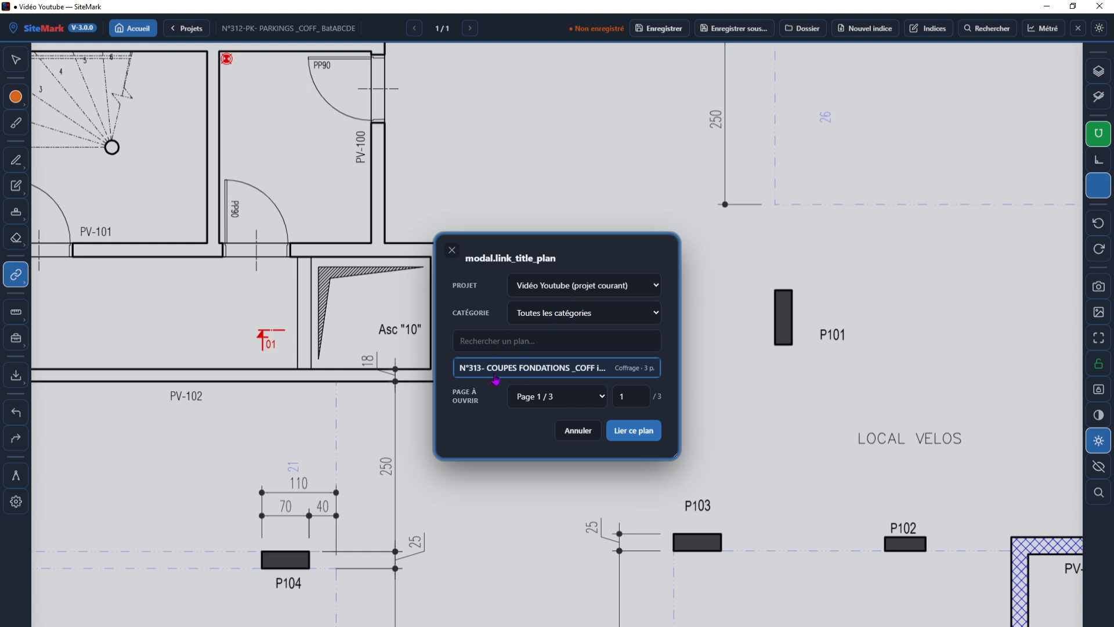
pyautogui.click(632, 431)
# - Open the linked foundation sections plan, detach it into its own window, and reintegrate it beside the main plan
pyautogui.click(543, 319)
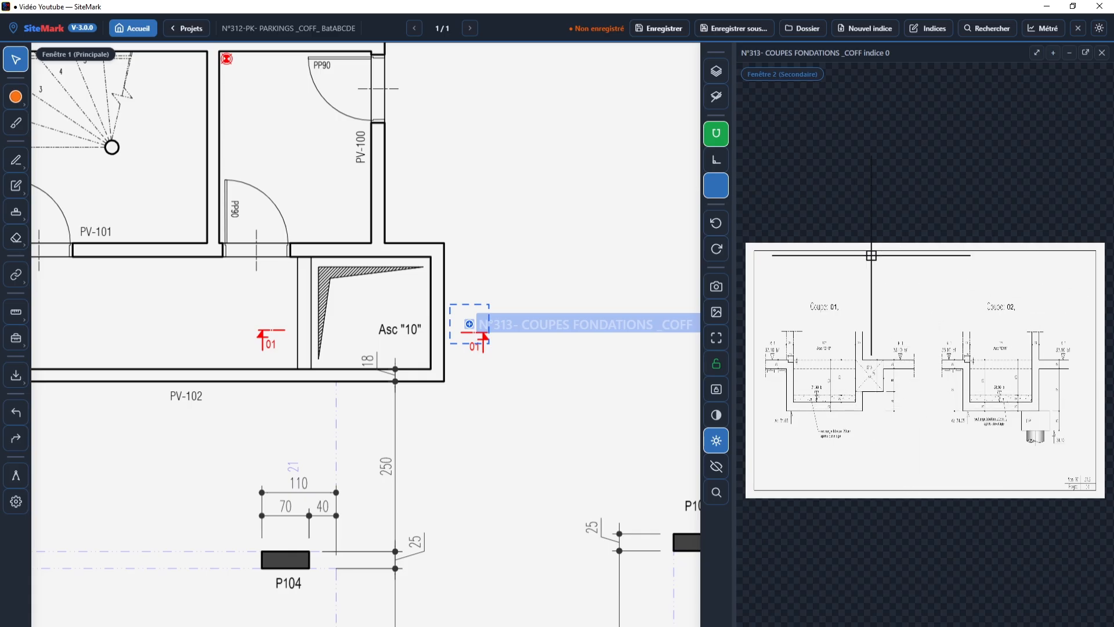
pyautogui.click(1087, 54)
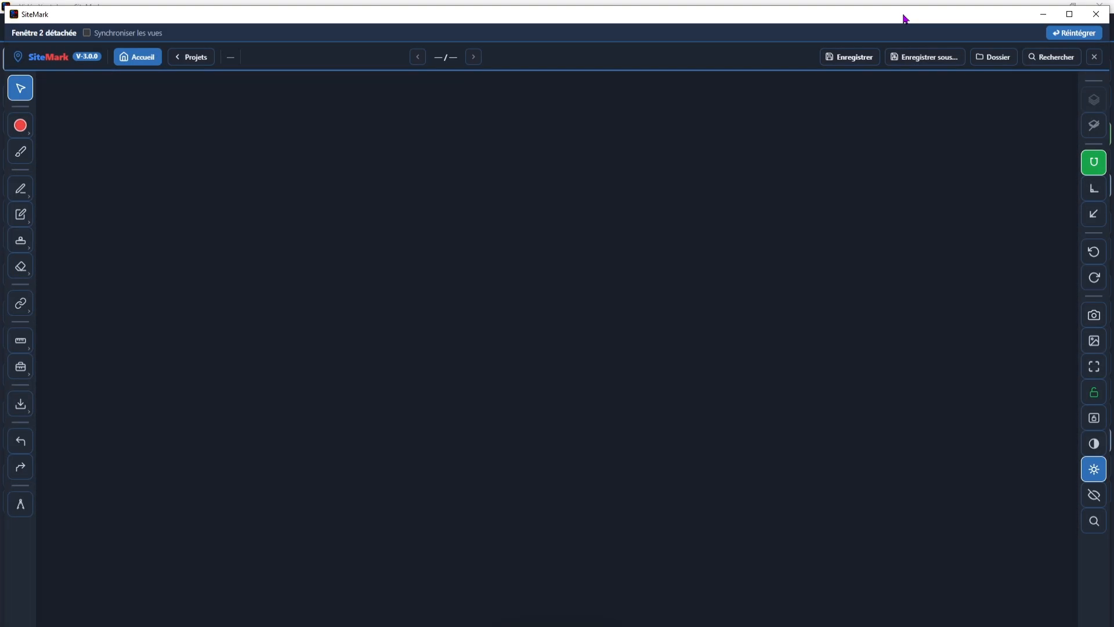
pyautogui.moveTo(903, 17)
pyautogui.mouseDown()
pyautogui.moveTo(841, 50)
pyautogui.moveTo(803, 247)
pyautogui.moveTo(781, 181)
pyautogui.moveTo(786, 155)
pyautogui.moveTo(794, 192)
pyautogui.moveTo(823, 114)
pyautogui.moveTo(812, 104)
pyautogui.mouseUp()
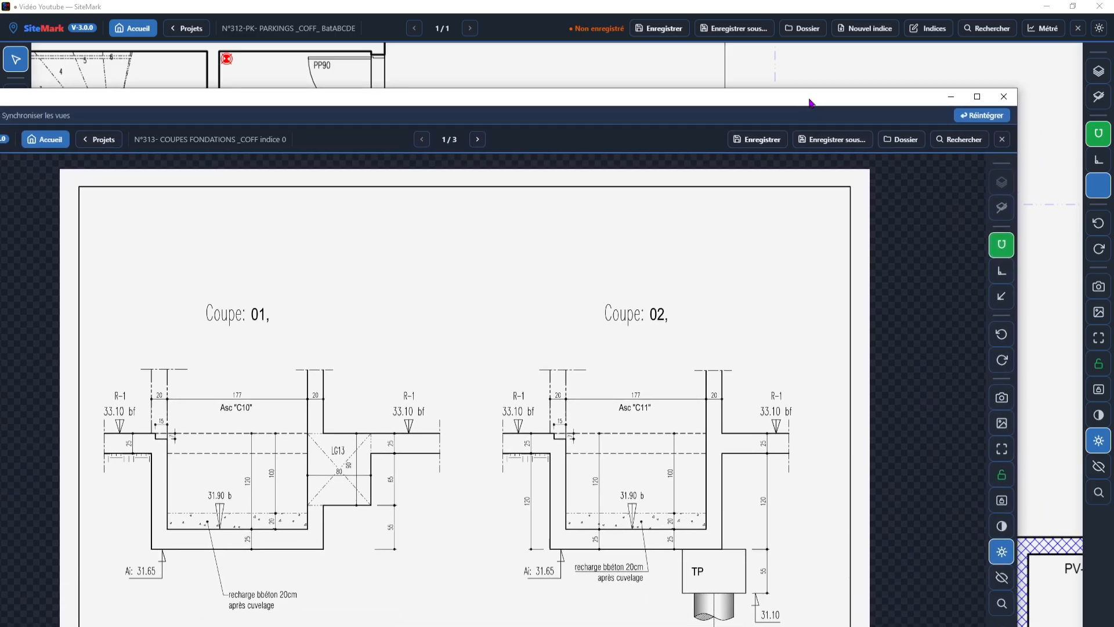
pyautogui.click(983, 117)
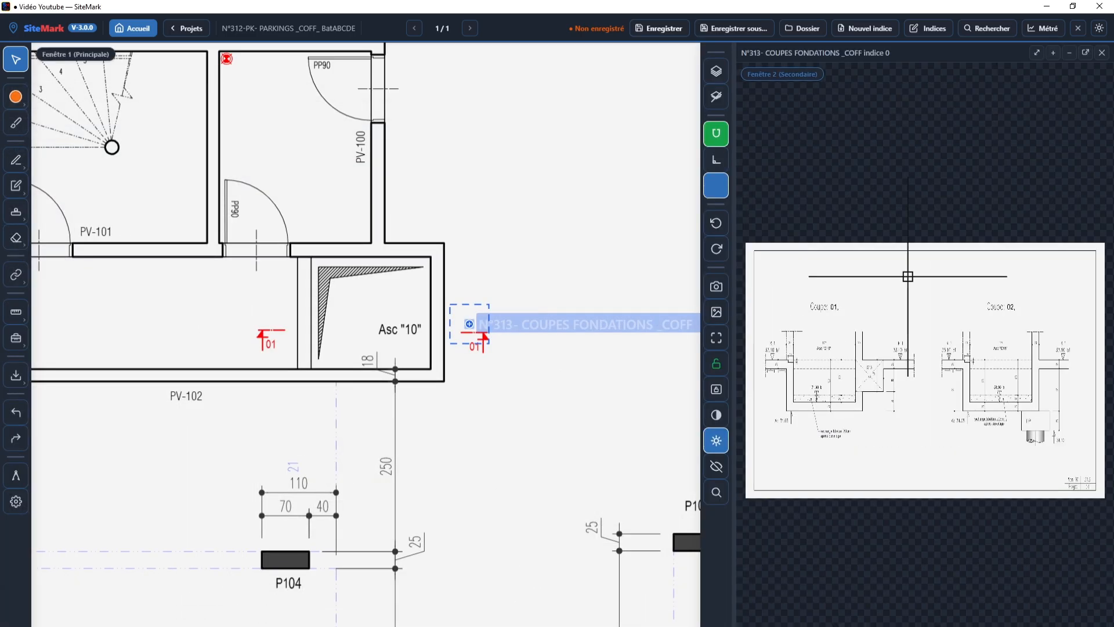
# - Examine section Coupe 01 of the Asc "C10" lift pit beside the plan's matching section mark, and close the secondary view
pyautogui.scroll(3, 472, 334)
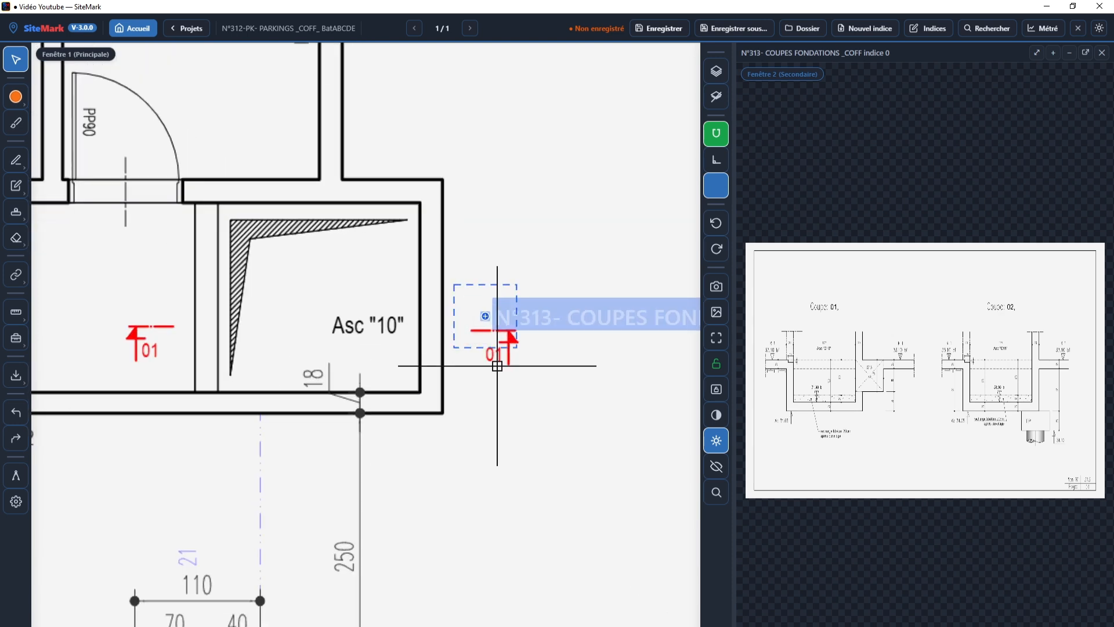
pyautogui.scroll(5, 860, 348)
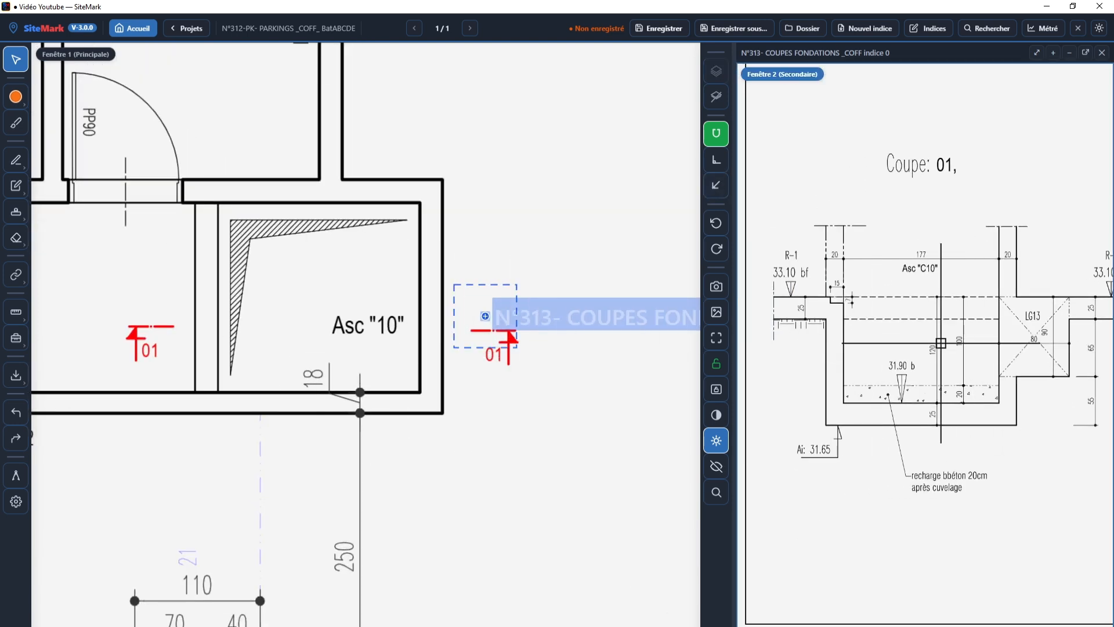
pyautogui.moveTo(952, 359); pyautogui.dragTo(906, 352)
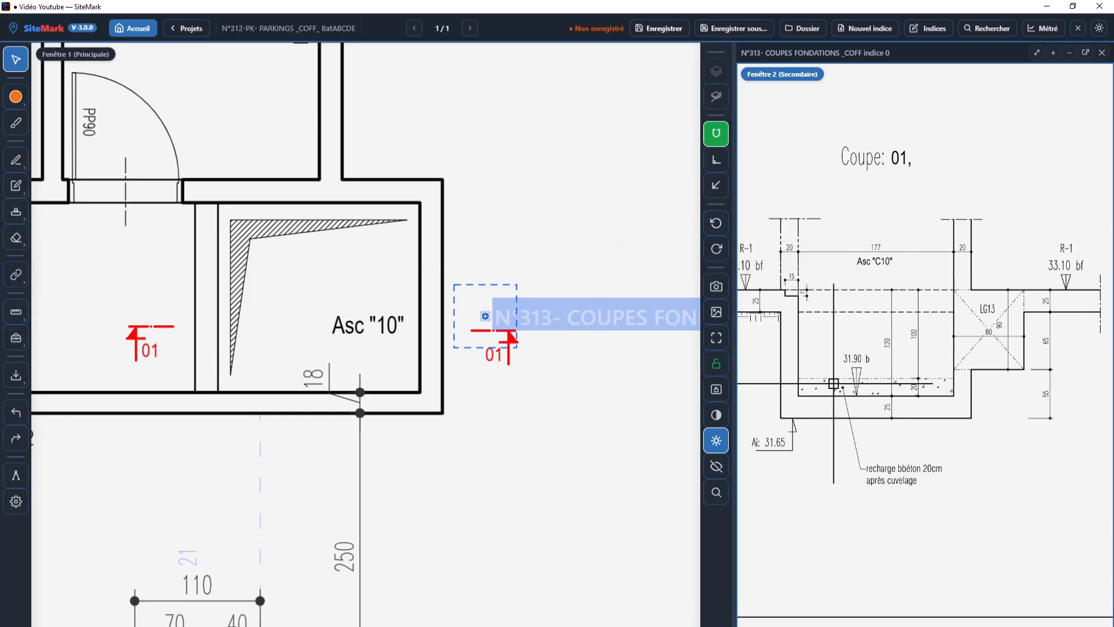
pyautogui.scroll(3, 914, 247)
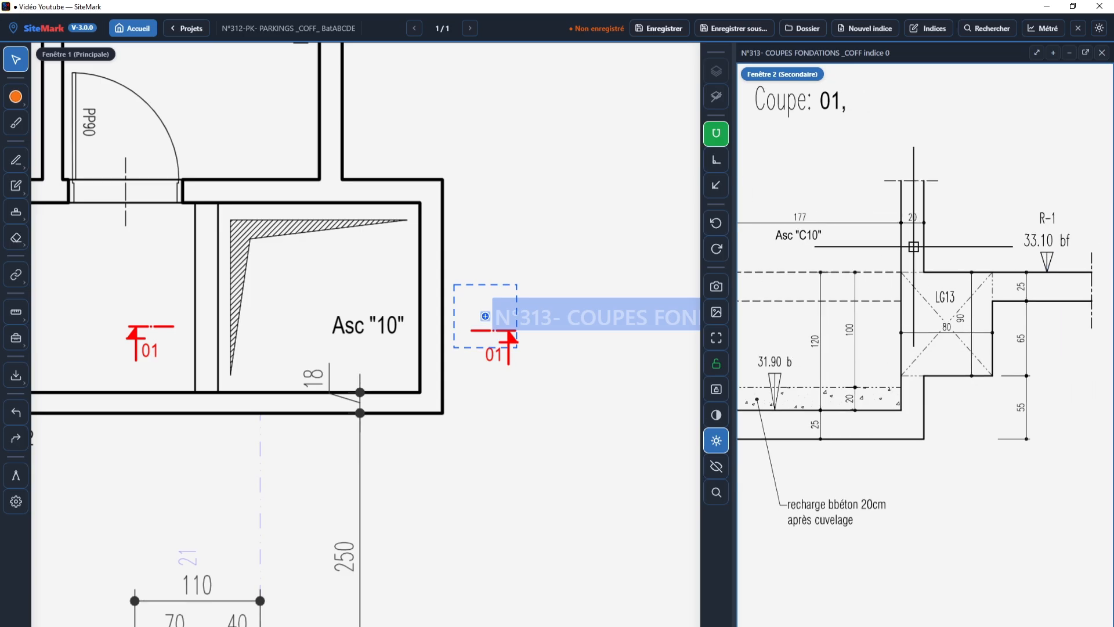
pyautogui.scroll(-3, 952, 310)
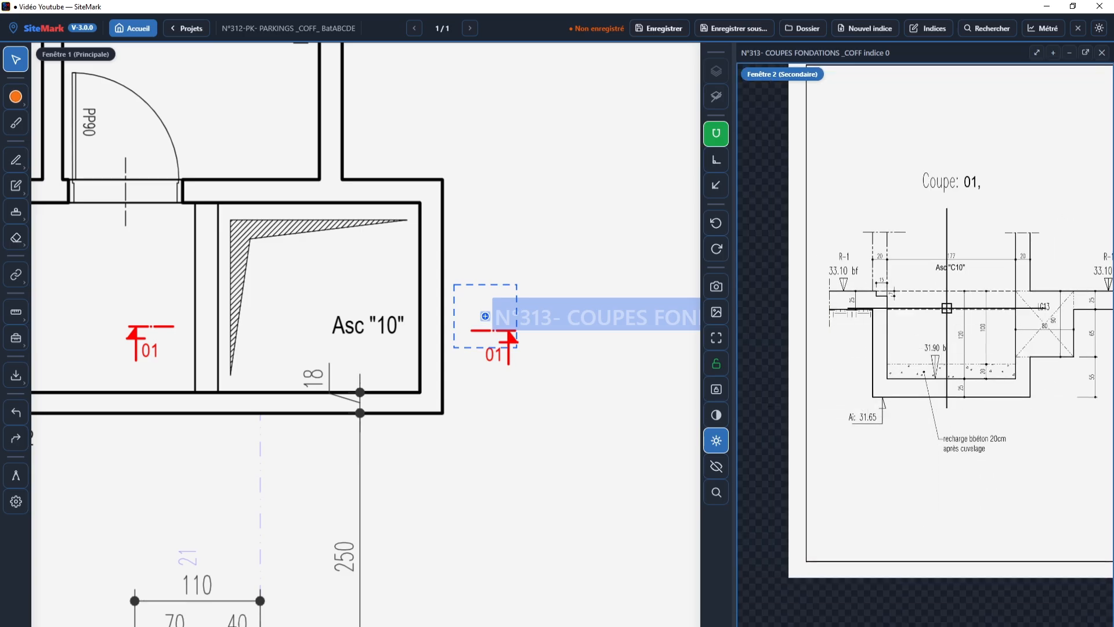
pyautogui.moveTo(964, 344); pyautogui.dragTo(915, 377)
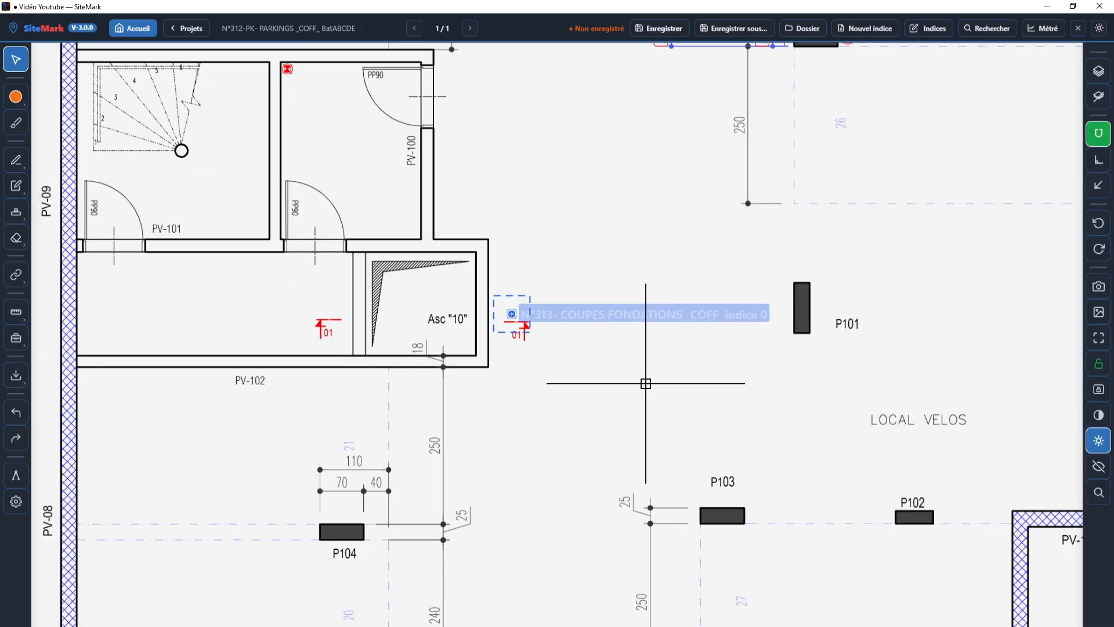
pyautogui.scroll(-3, 685, 405)
pyautogui.moveTo(799, 360); pyautogui.dragTo(706, 356)
pyautogui.moveTo(792, 335); pyautogui.dragTo(767, 308)
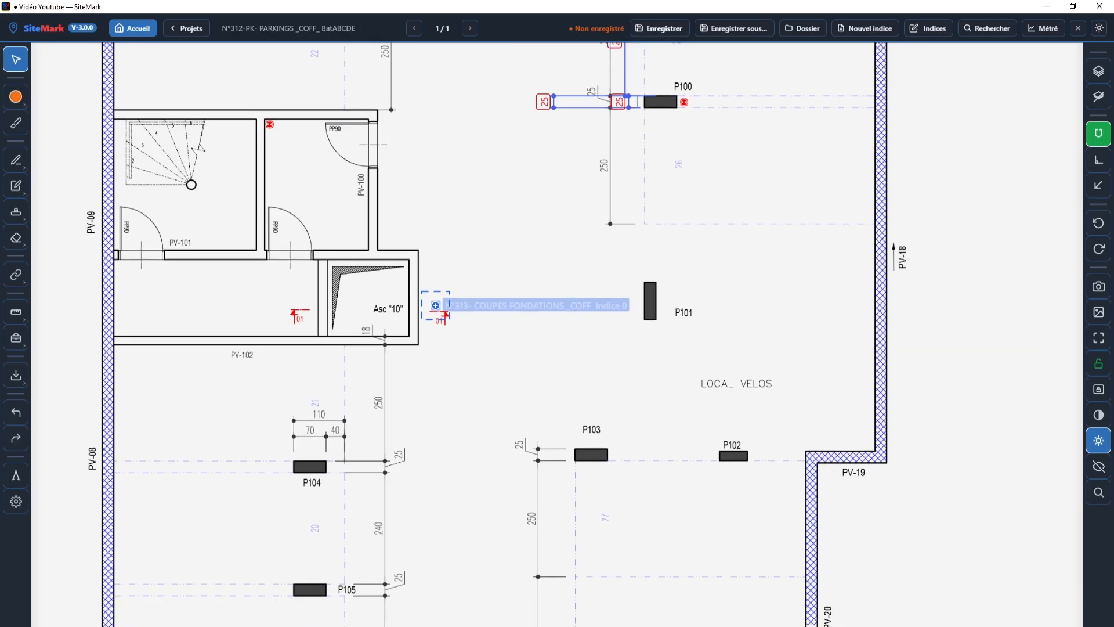